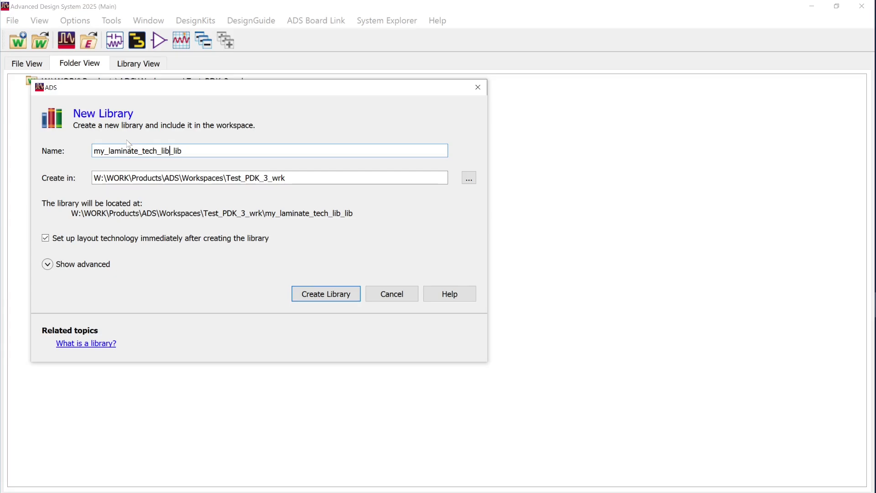
- Name the new library my_laminate_tech1_lib
key(BackSpace)
key(BackSpace)
key(BackSpace)
key(Left)
key(Left)
text(`)
key(BackSpace)
text(1)
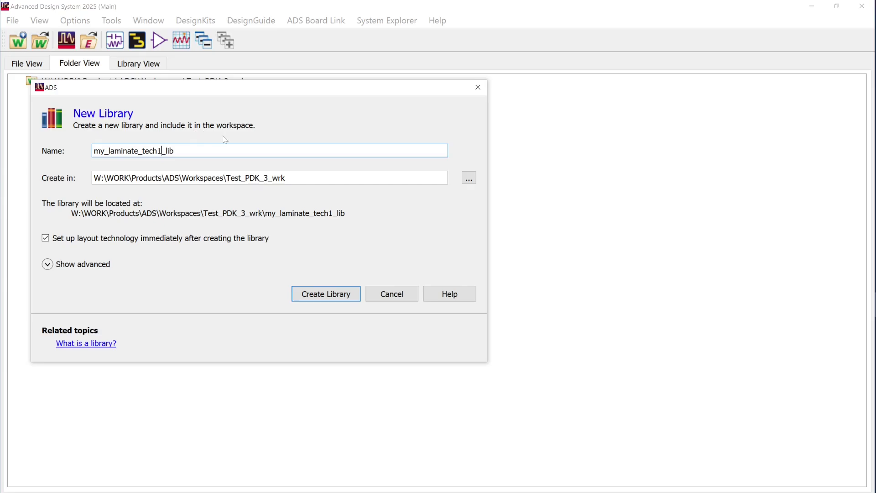
- Set the new library's location to the folder W:\WORK\Products\ADS\Tech_Libraries_2\Laminate_kit
click(470, 177)
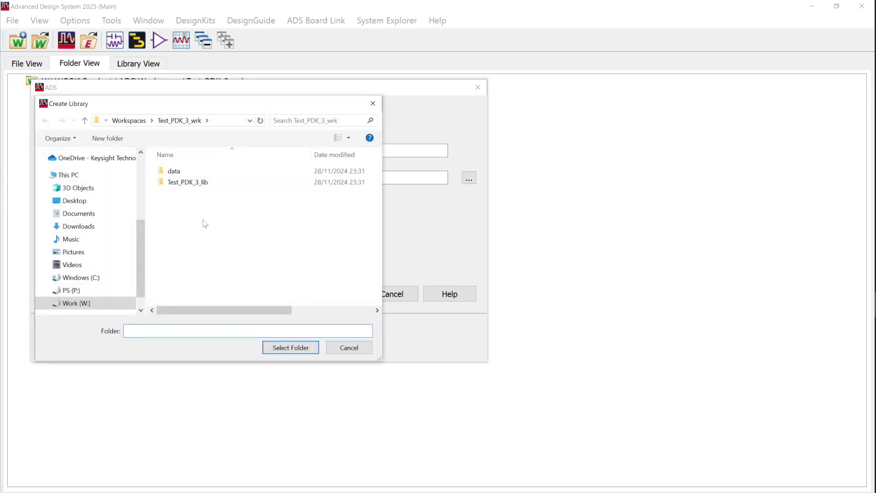
click(88, 305)
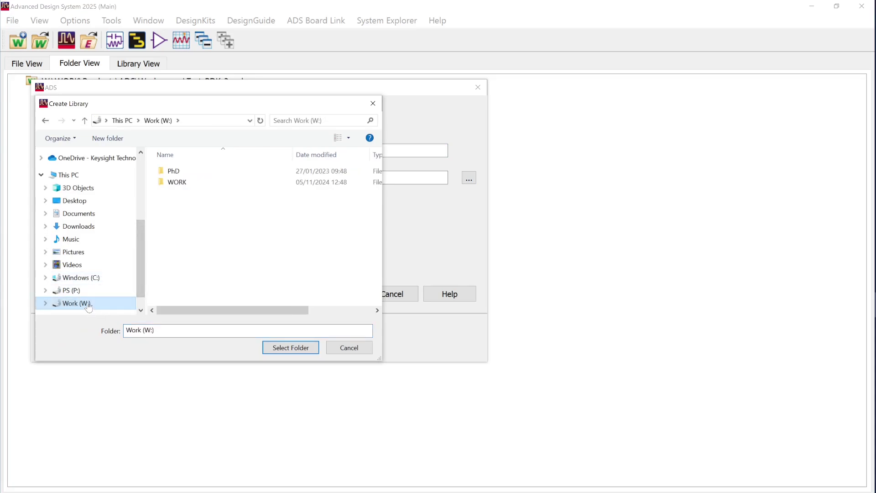
double_click(191, 187)
scroll(231, 251, down, 7)
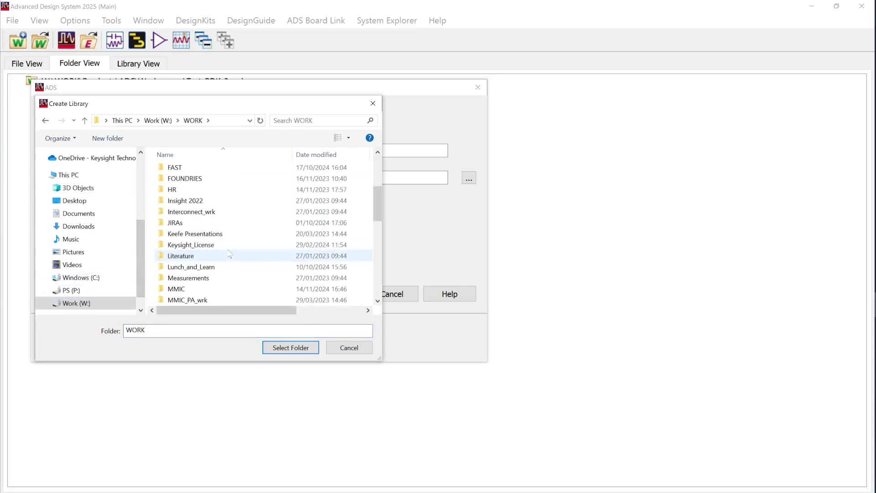
scroll(230, 254, down, 3)
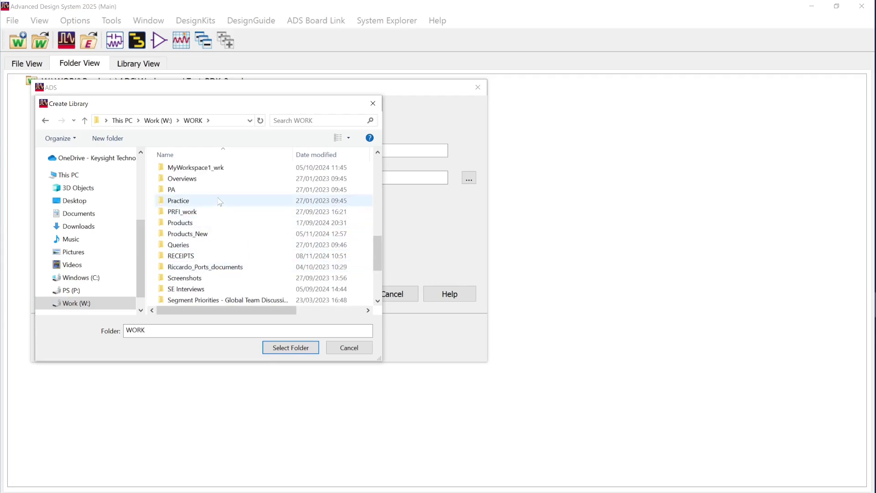
double_click(205, 223)
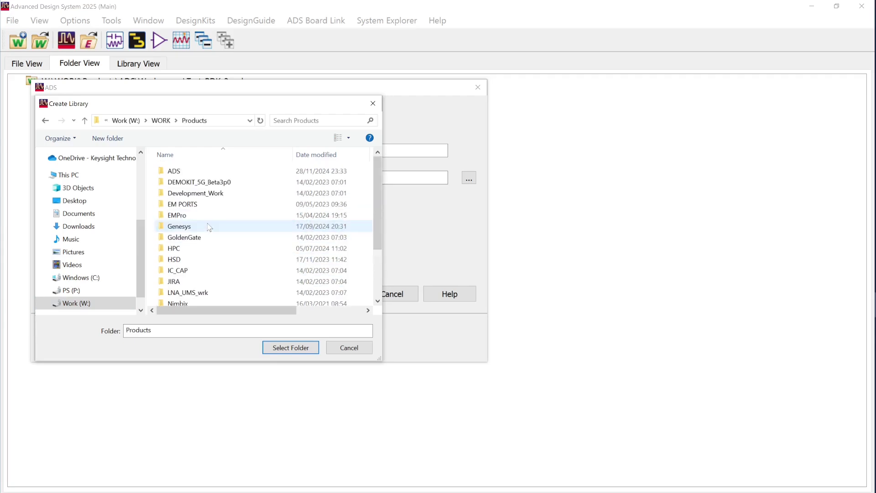
double_click(174, 171)
scroll(219, 240, down, 4)
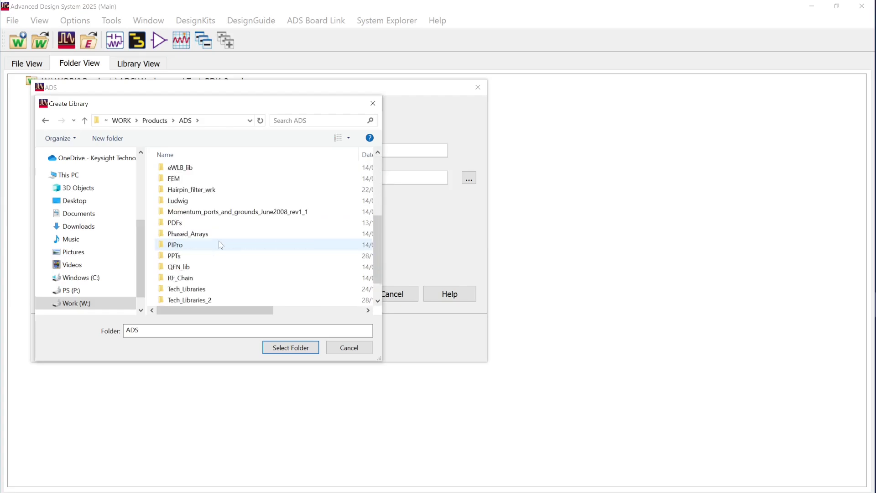
double_click(219, 278)
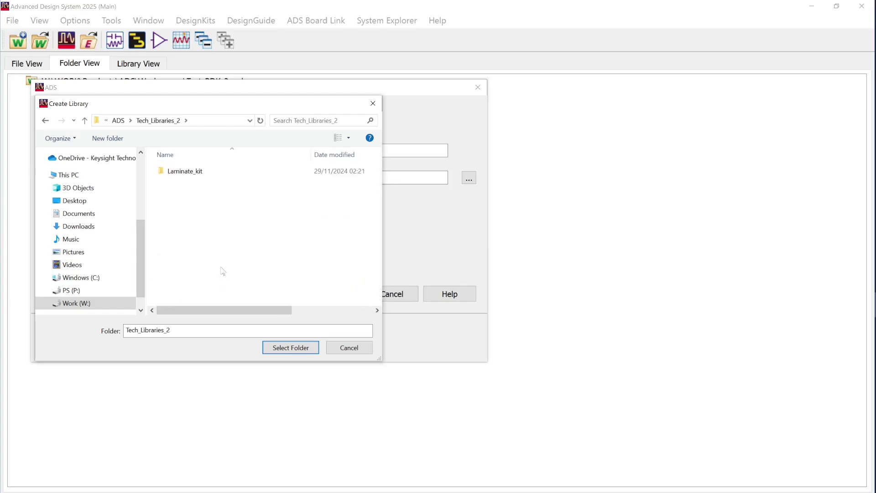
double_click(195, 172)
click(284, 349)
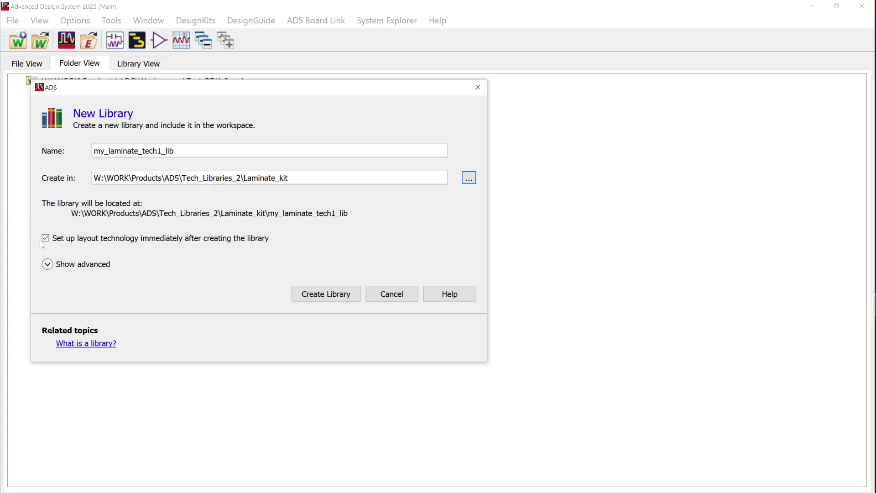
- Create the library and give it the Standard ADS Layers technology with 0.001 micron layout resolution
click(320, 295)
drag(407, 126, 290, 103)
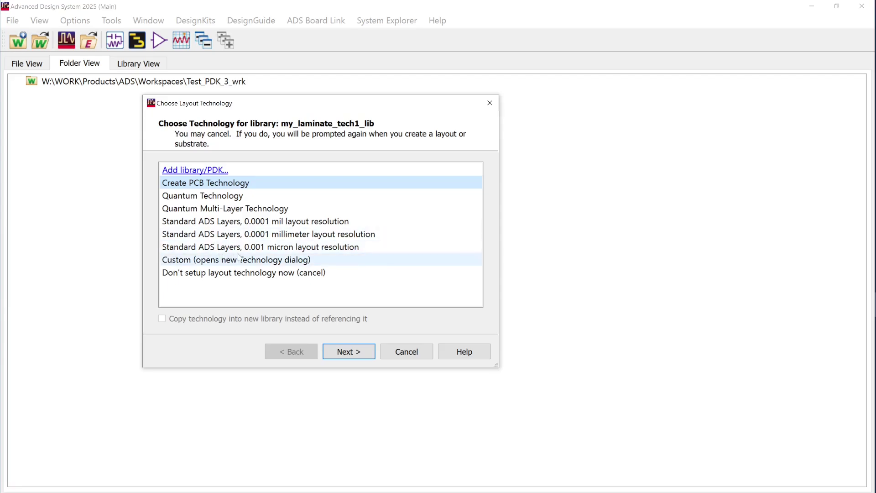
click(290, 249)
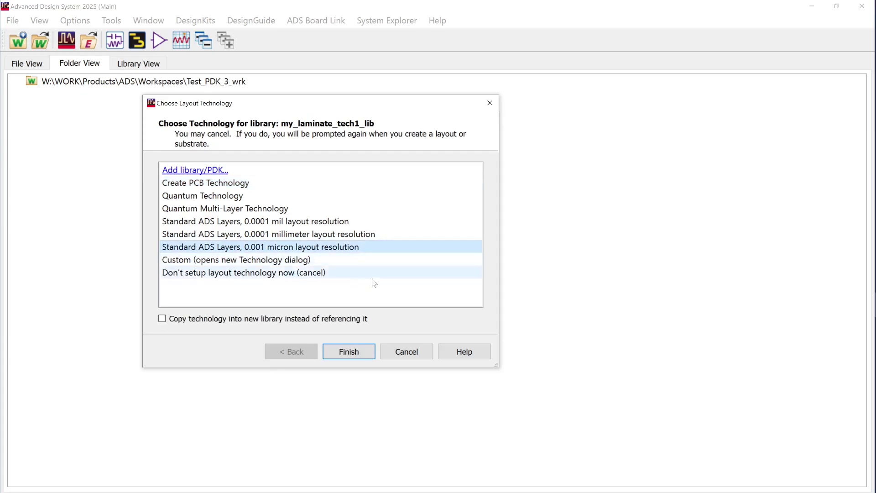
click(348, 358)
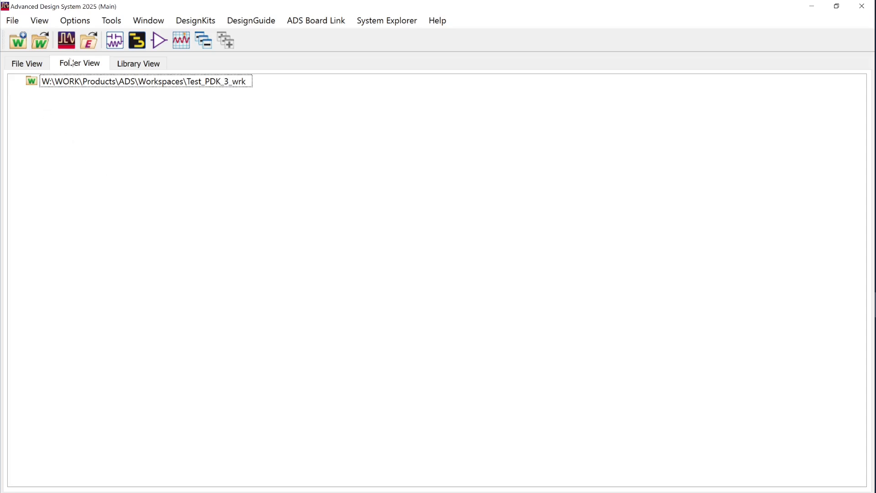
- Open the layer definitions and show the technology of the my_laminate_tech1_lib library
click(69, 24)
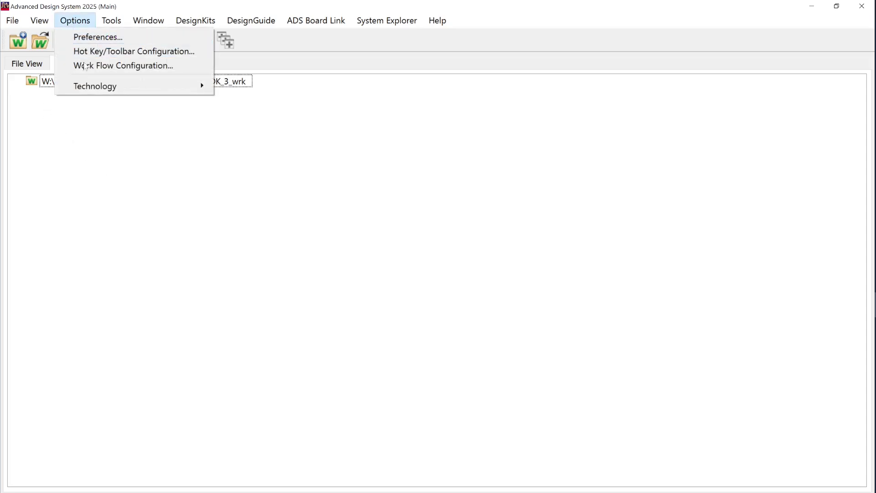
mouse_move(89, 89)
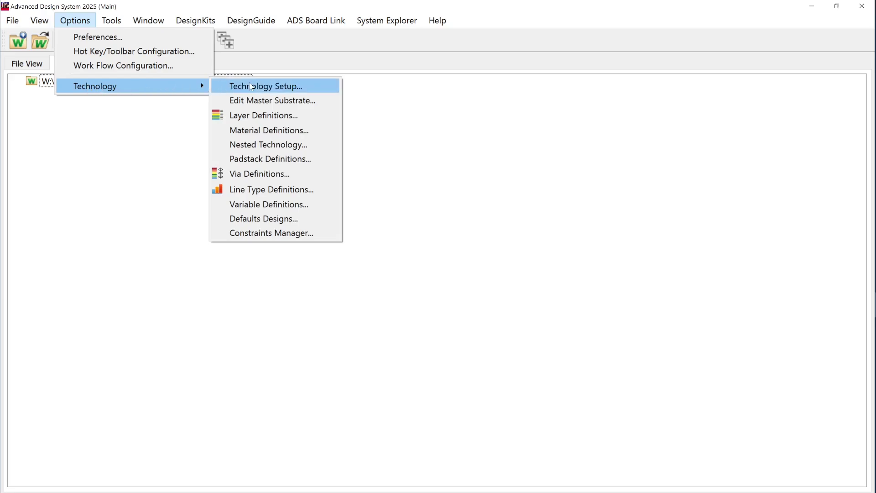
click(260, 120)
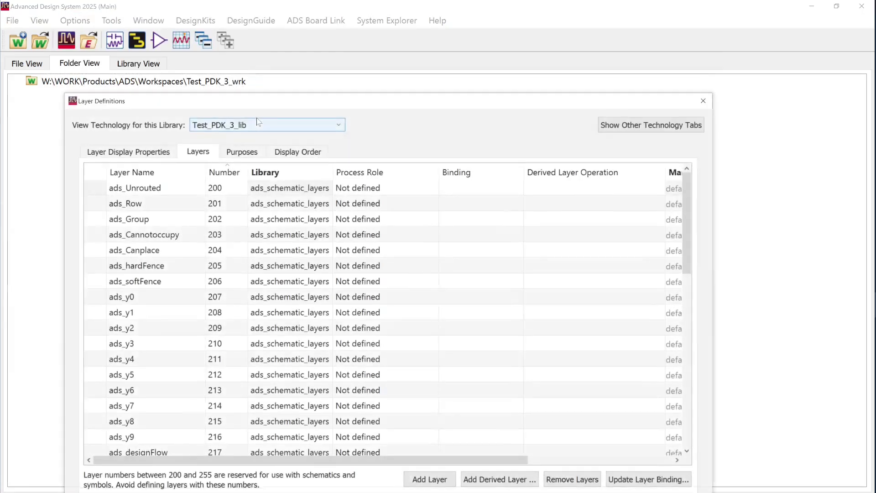
drag(276, 103, 254, 68)
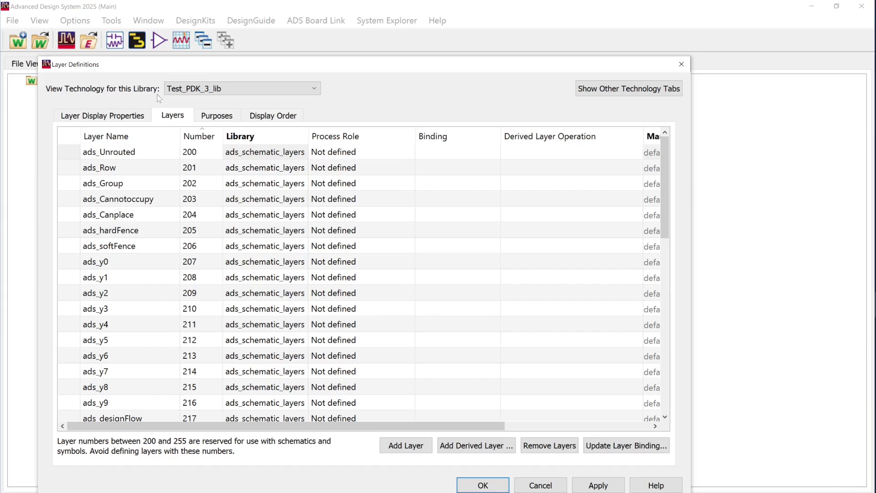
click(252, 93)
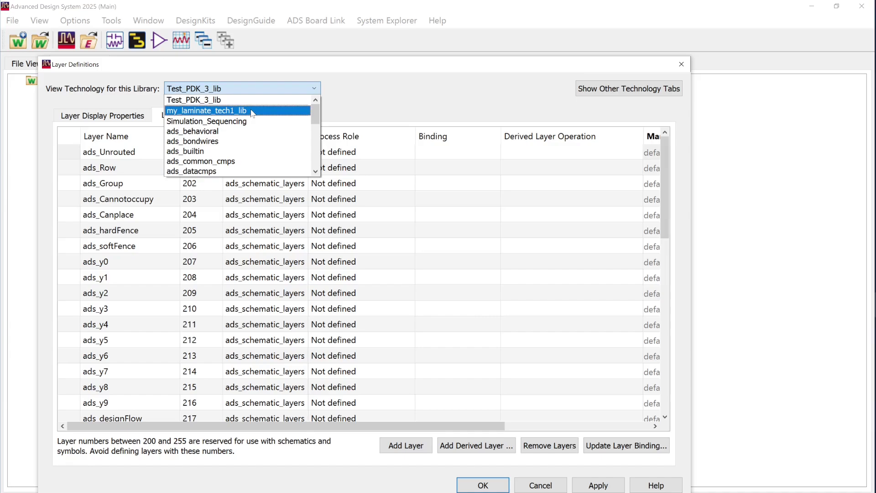
click(253, 111)
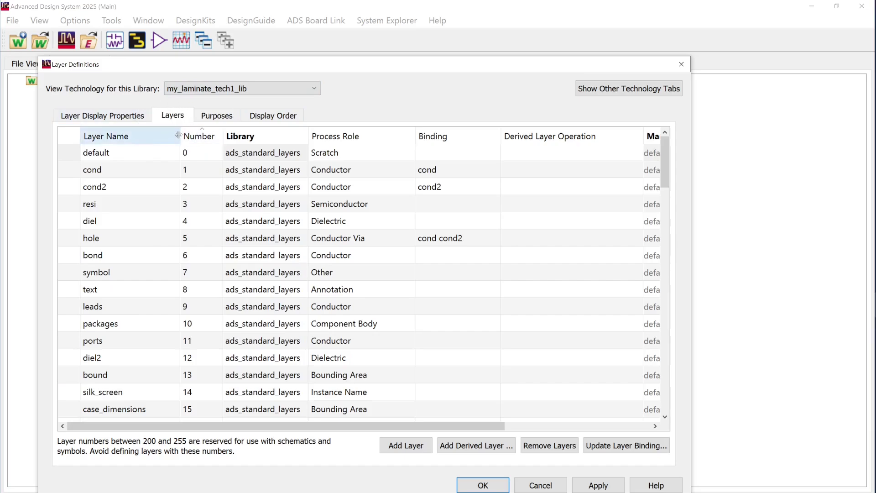
- Add a layer named Metal1 and widen the Number and Library columns to fit their contents
click(406, 446)
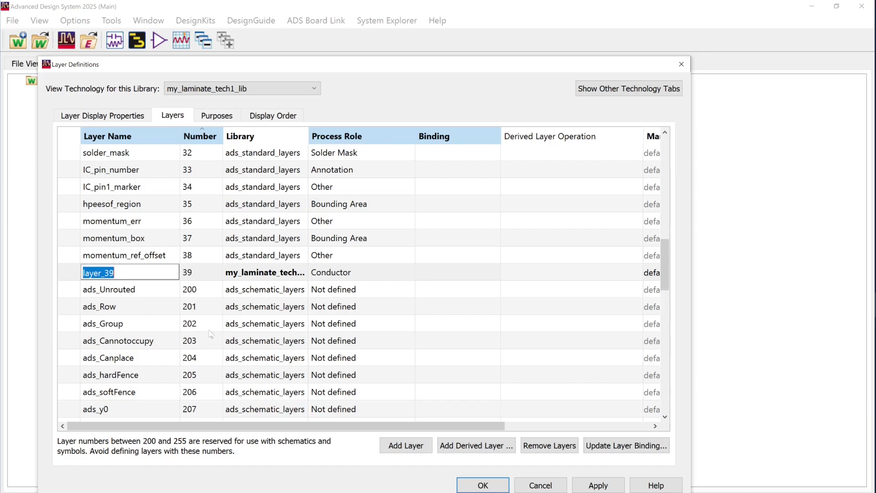
drag(223, 136, 245, 136)
double_click(125, 271)
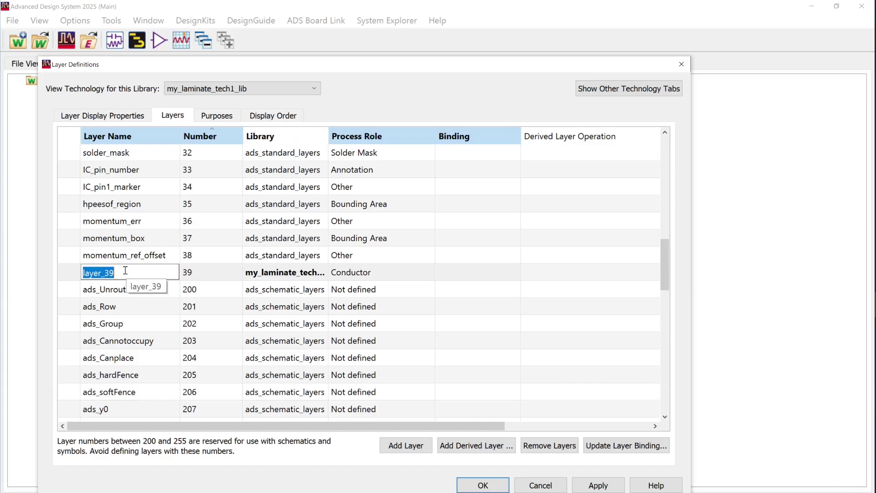
text(Metal1)
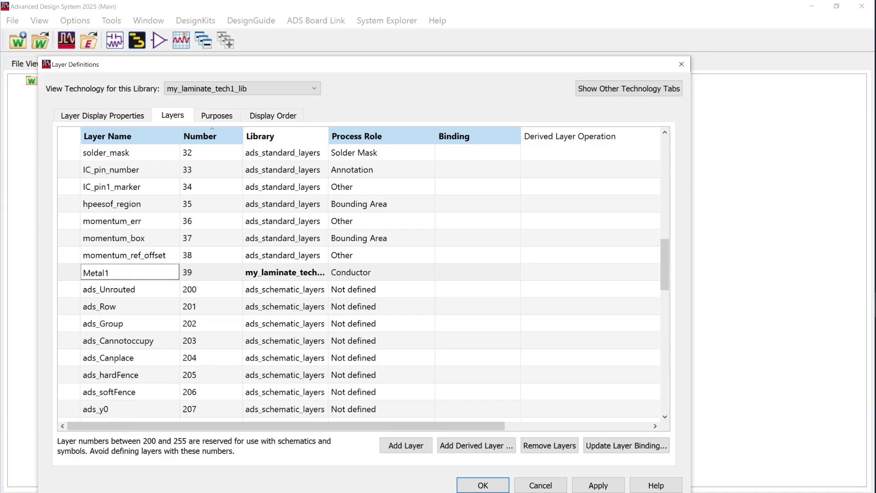
key(alt+Tab)
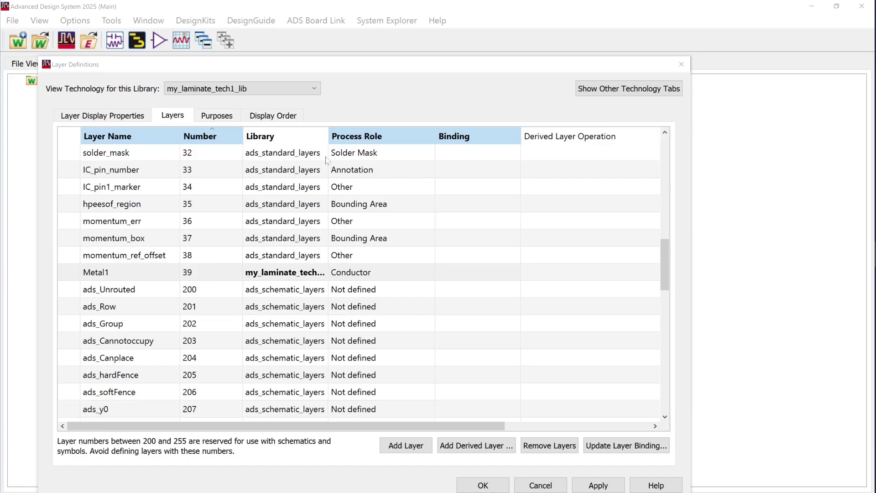
double_click(329, 136)
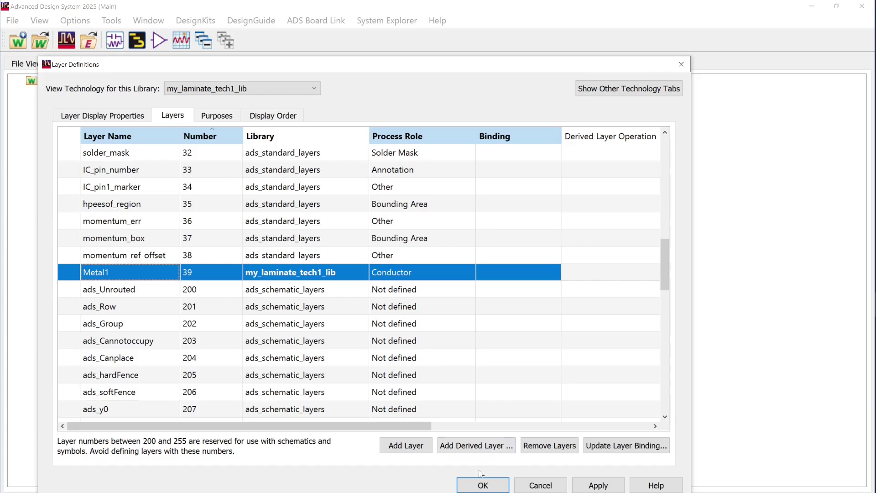
- Add a layer named via12 and set its process role to Conductor Via
click(405, 446)
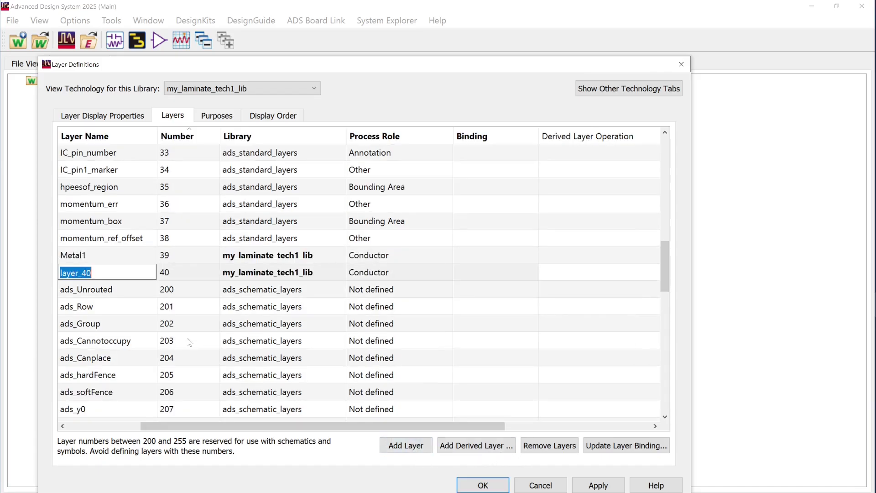
text(v)
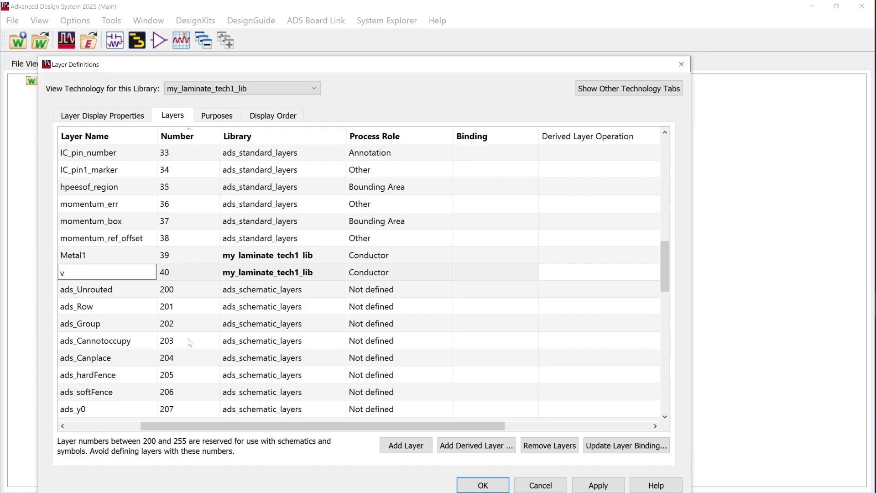
text(ia12)
click(373, 279)
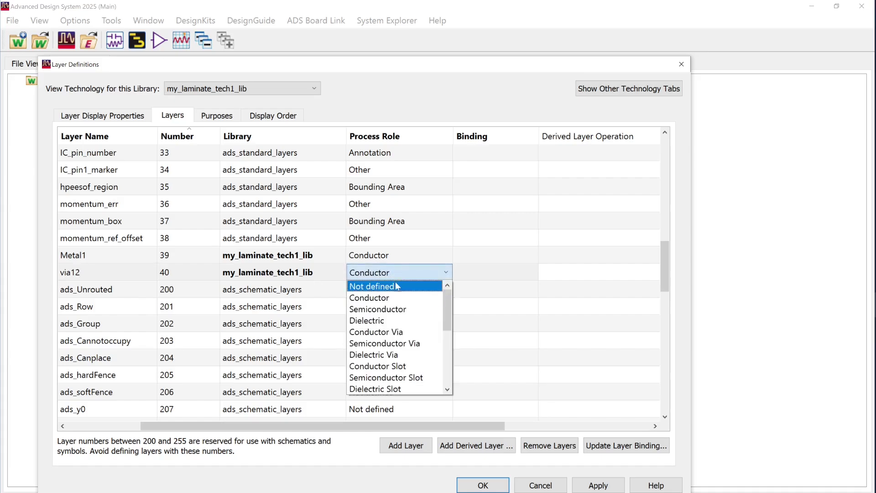
click(425, 334)
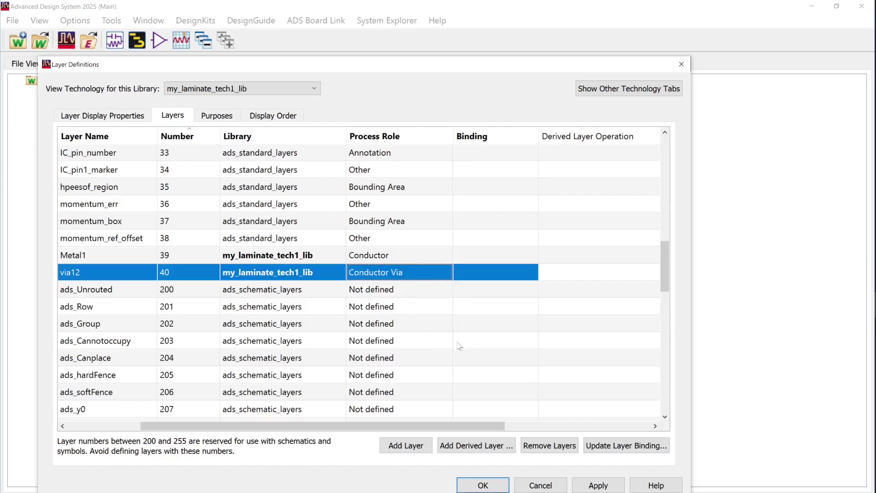
drag(333, 428, 273, 430)
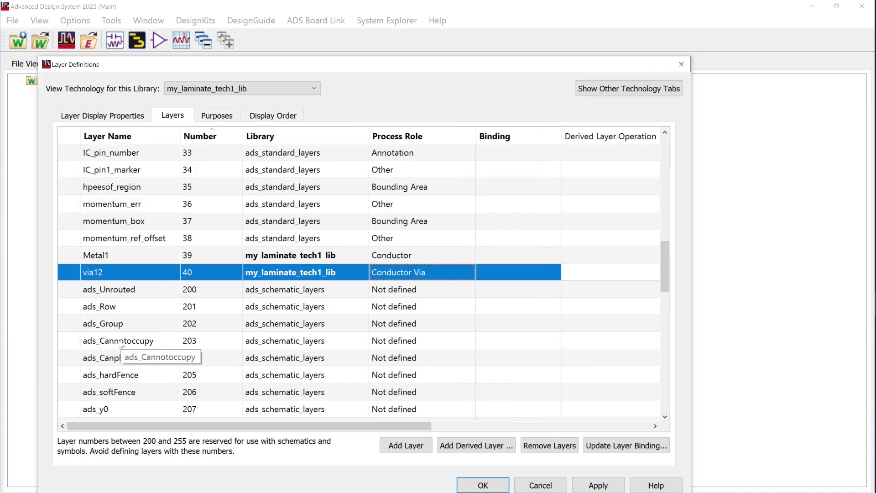
- Add conductor layers Metal2, Metal3 and Metal4 plus Conductor Via layers via23, via34 and via_gnd, and accept the layer definitions
click(406, 445)
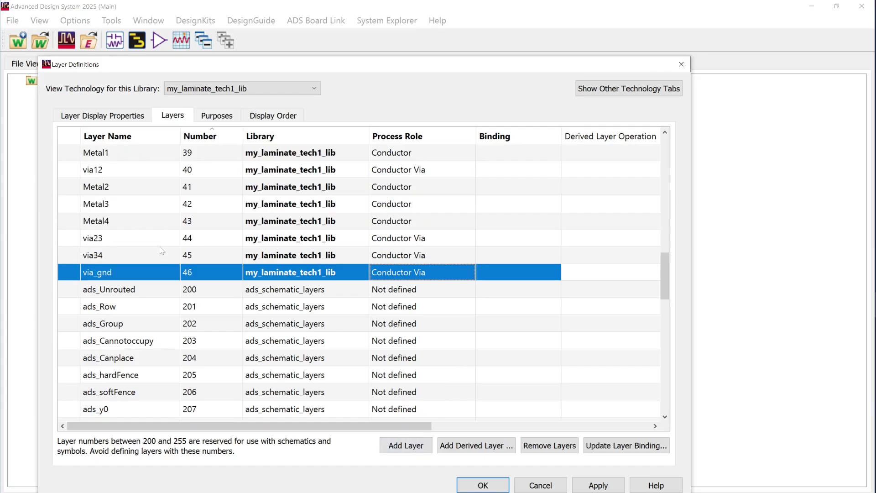
scroll(162, 251, up, 1)
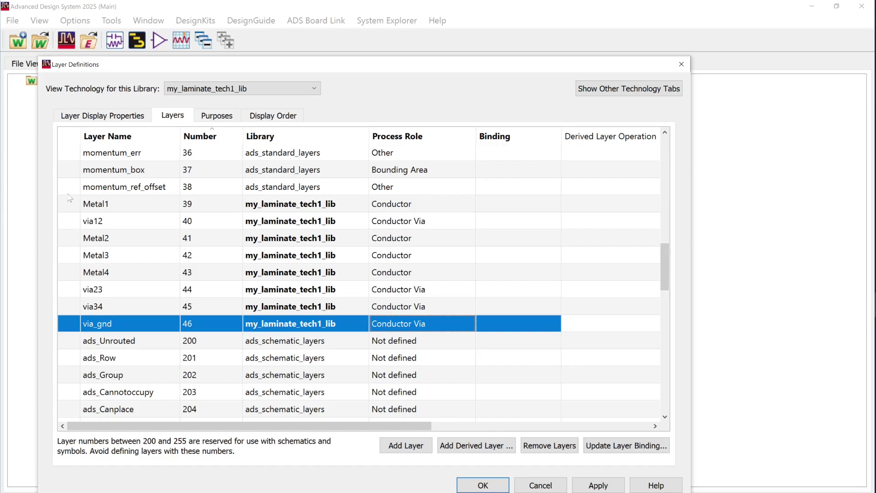
click(475, 485)
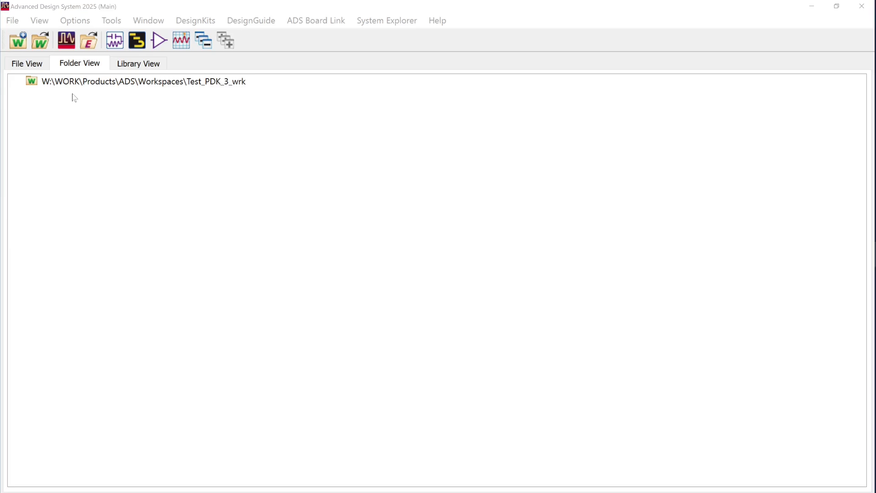
- Create a new substrate named substrate1 in the my_laminate_tech1_lib library from the 25milAlumina template
click(13, 22)
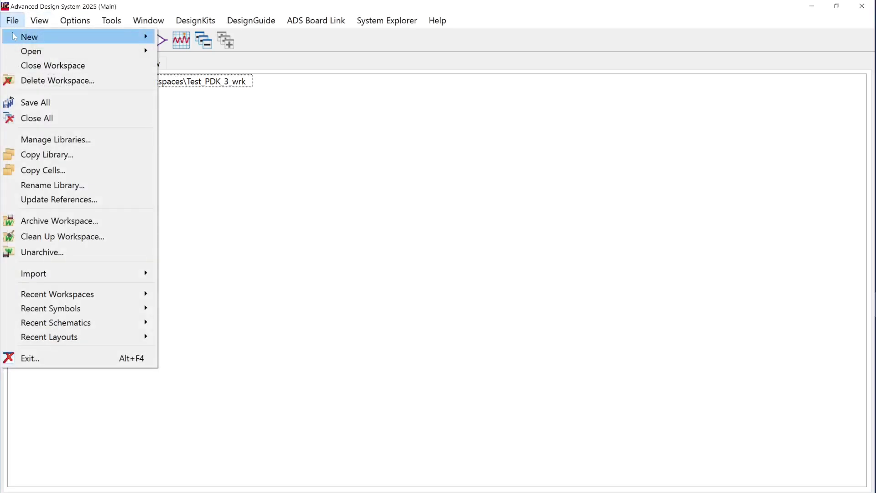
mouse_move(15, 37)
click(187, 147)
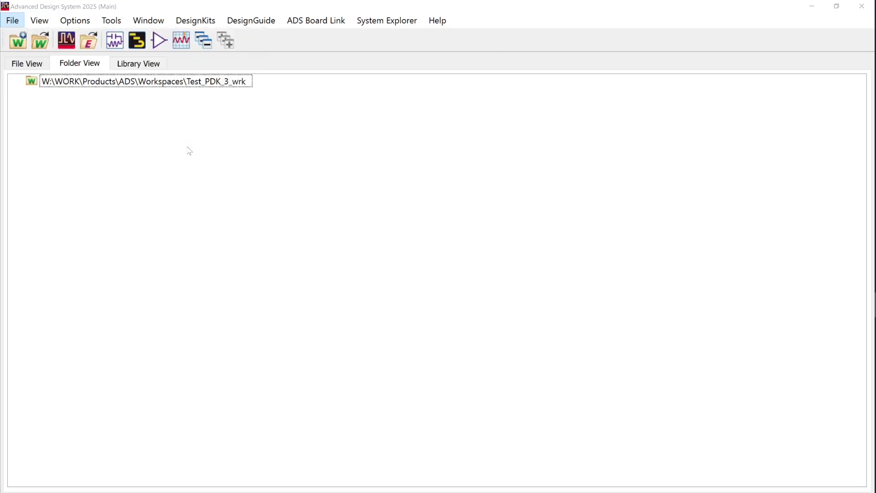
drag(461, 191, 225, 114)
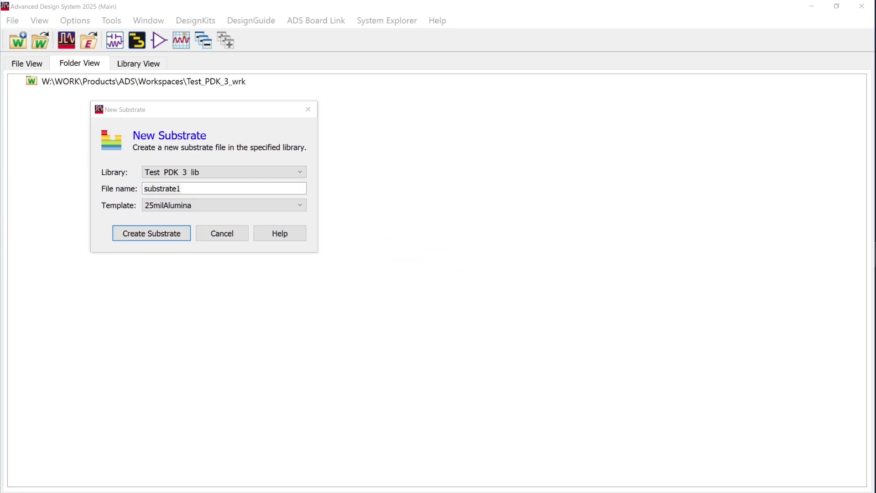
click(251, 176)
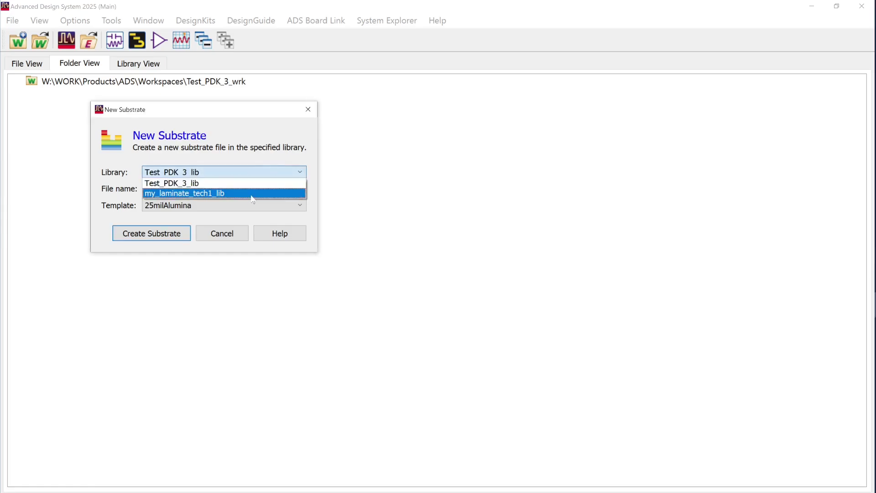
click(252, 195)
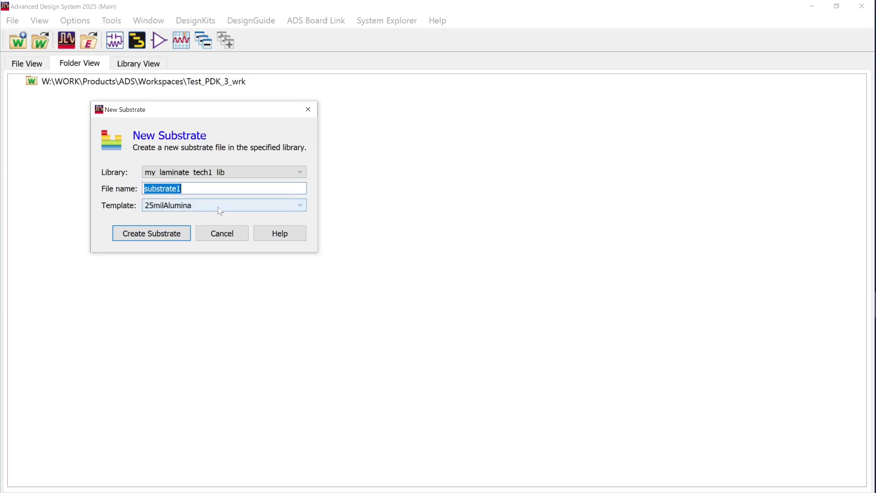
click(150, 237)
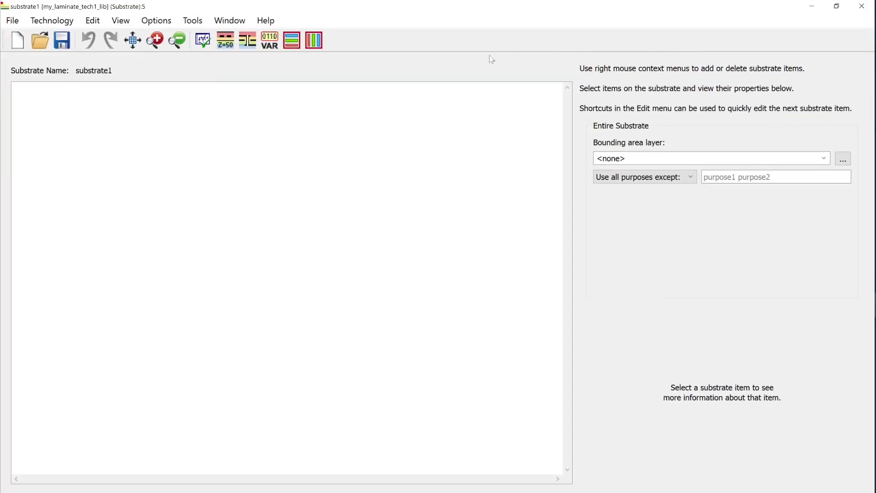
- Insert three additional 25 mil Alumina substrate layers between the ground plane and the cond interface
click(133, 40)
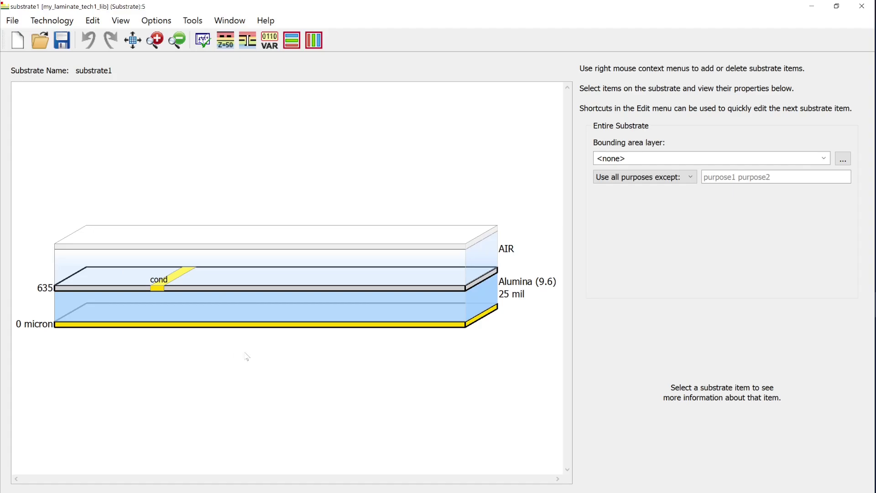
mouse_move(251, 325)
mouse_move(289, 299)
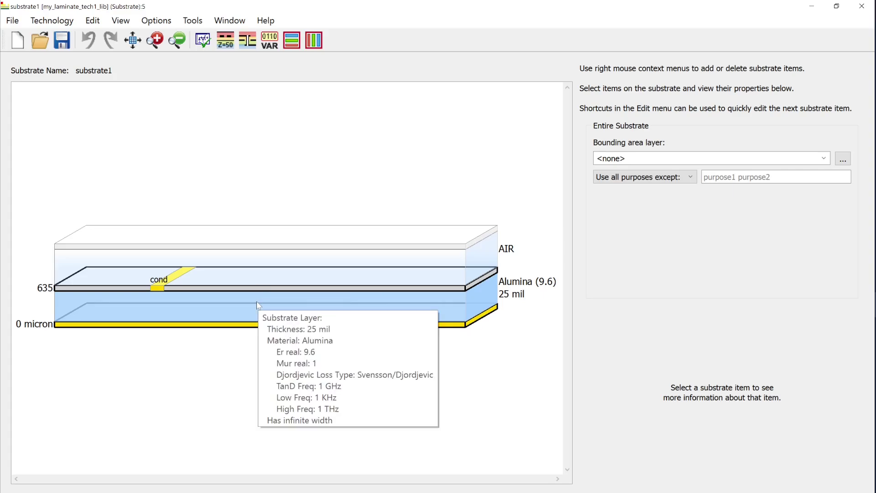
right_click(257, 303)
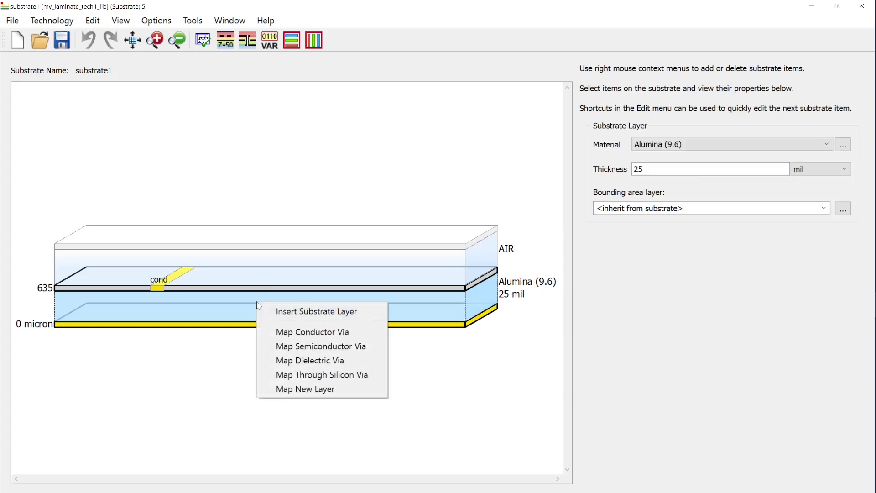
click(290, 311)
click(322, 307)
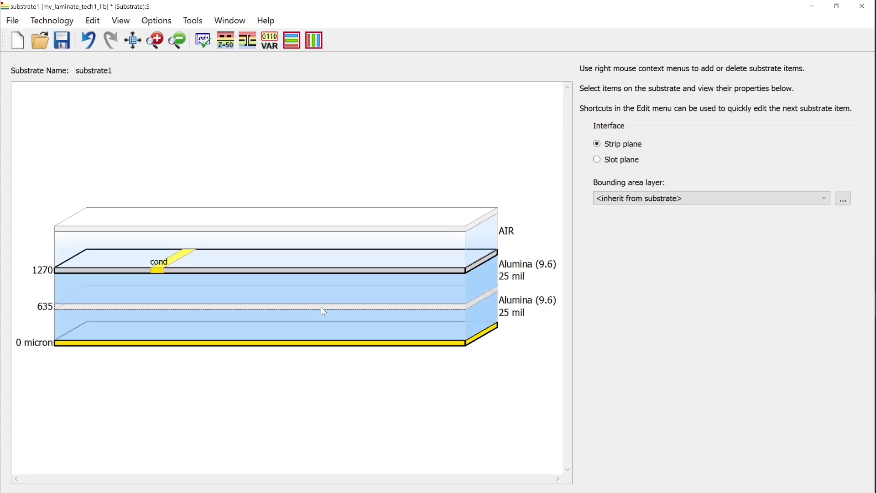
right_click(290, 287)
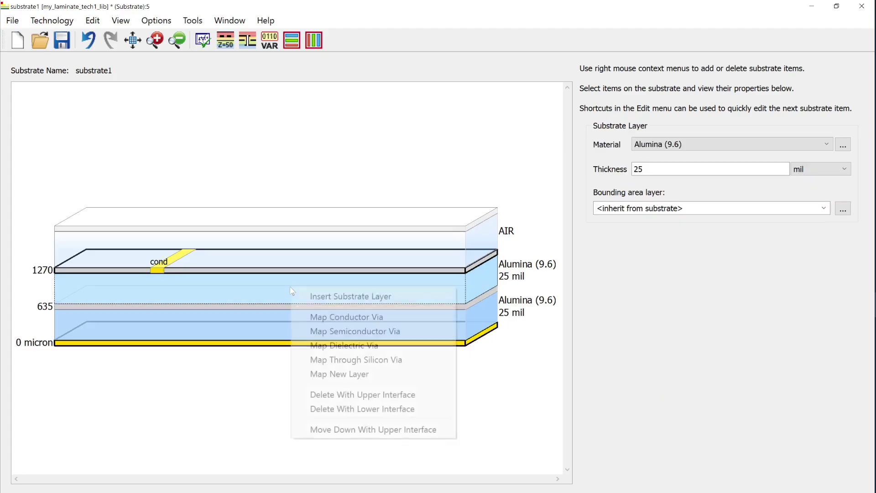
click(340, 297)
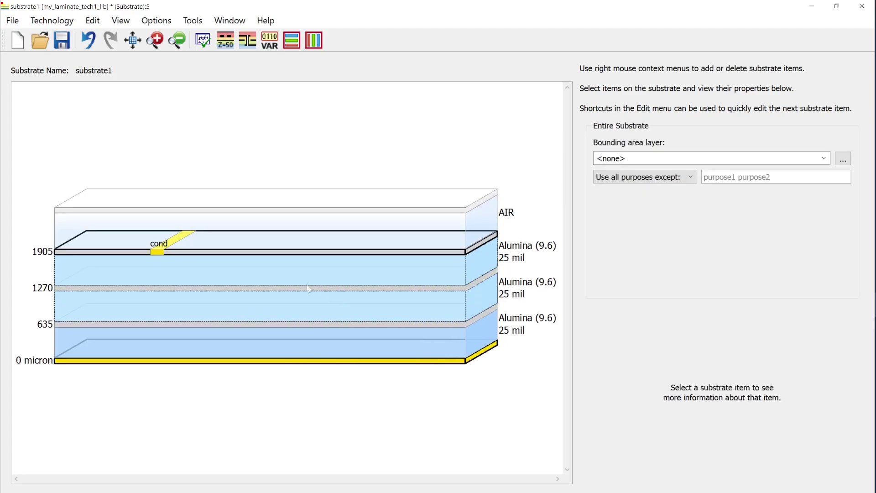
right_click(301, 279)
click(330, 289)
- Reassign the cond conductor on the uppermost Alumina interface to the Metal1 layer
click(156, 235)
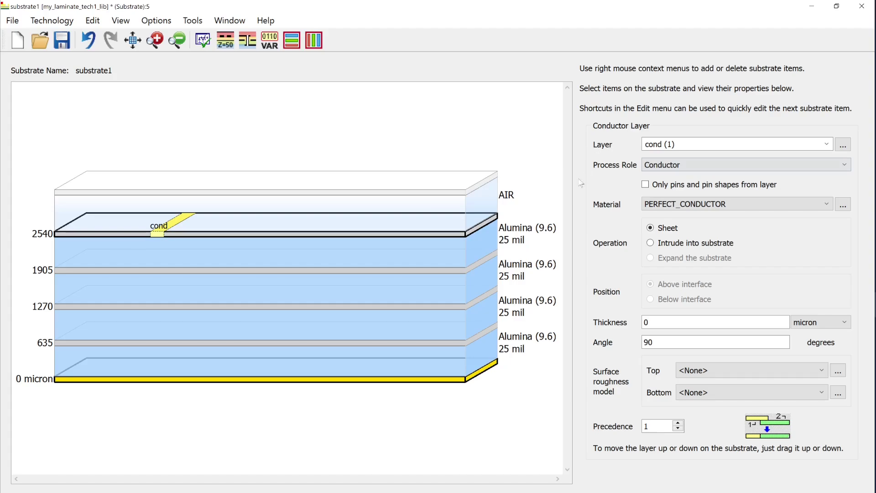
click(829, 146)
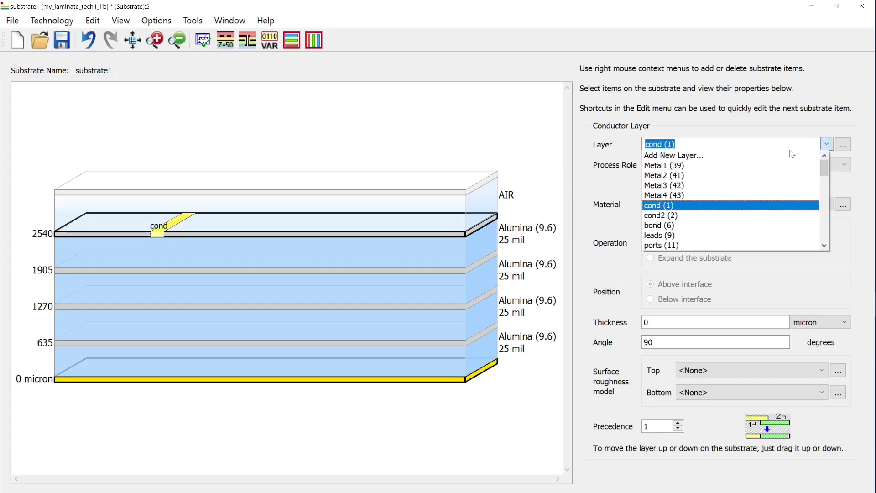
click(775, 167)
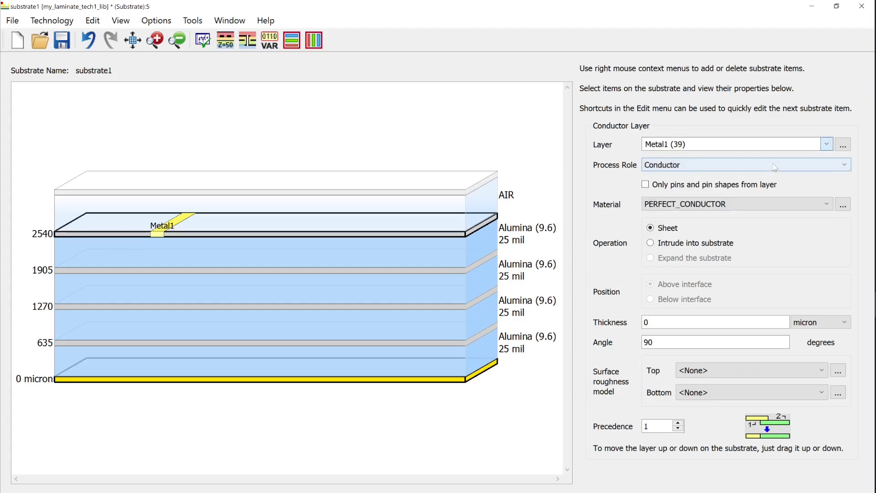
- Map conductor layers Metal2, Metal3 and Metal4 onto the three successive interfaces below Metal1
right_click(289, 271)
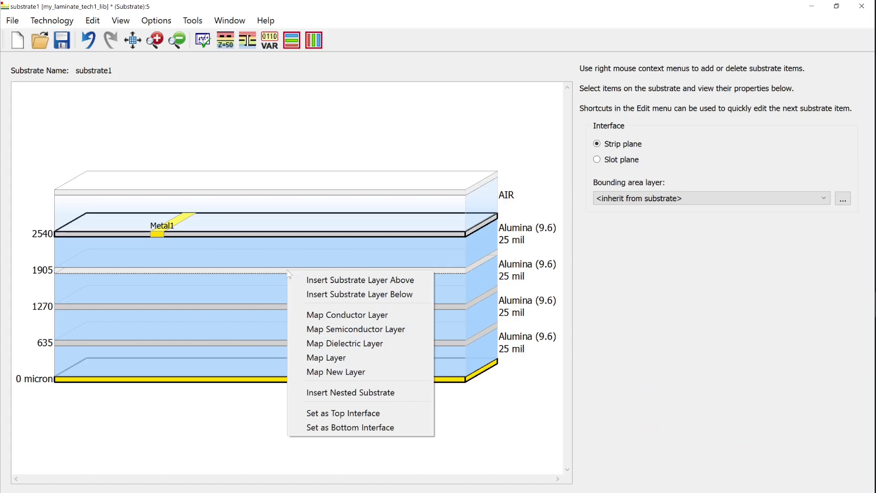
click(342, 315)
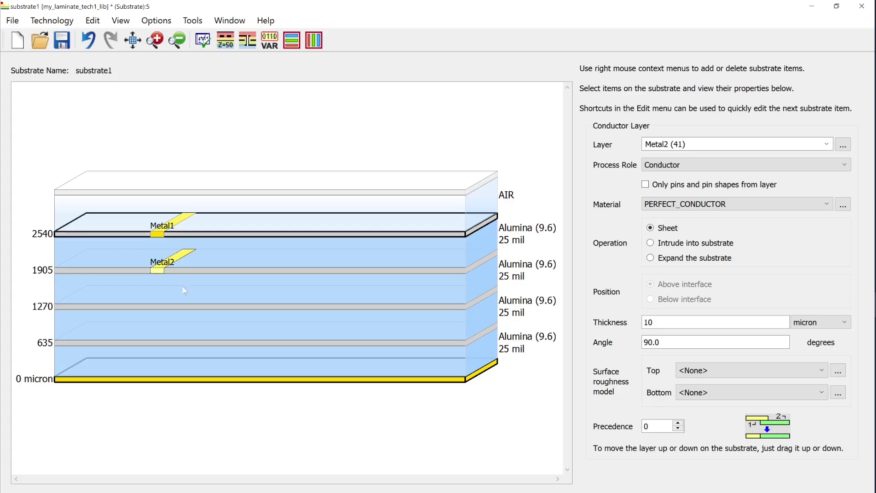
click(186, 308)
right_click(187, 310)
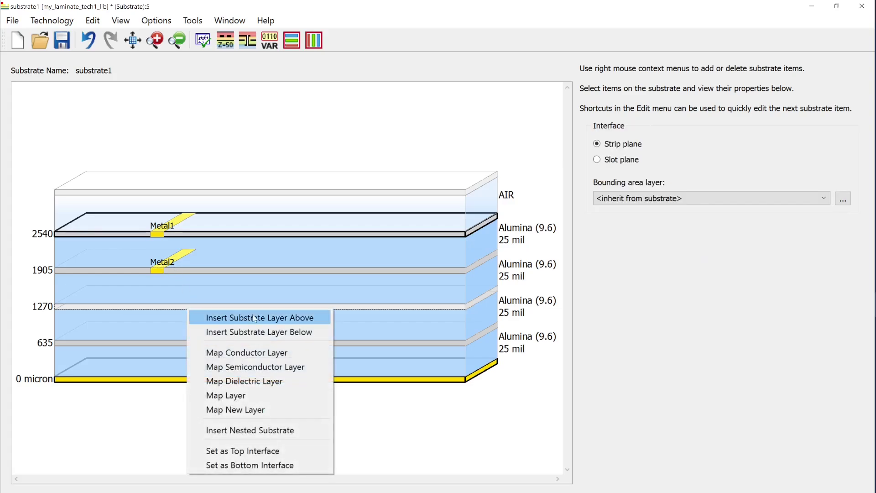
click(251, 355)
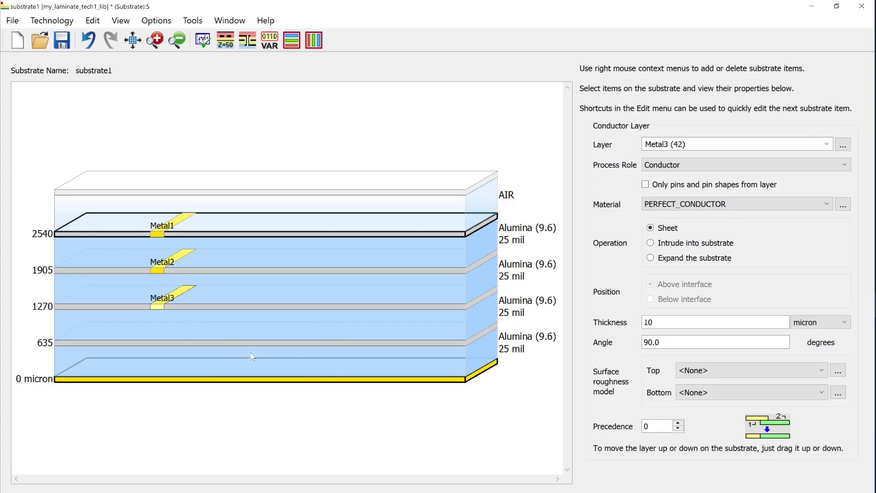
right_click(218, 344)
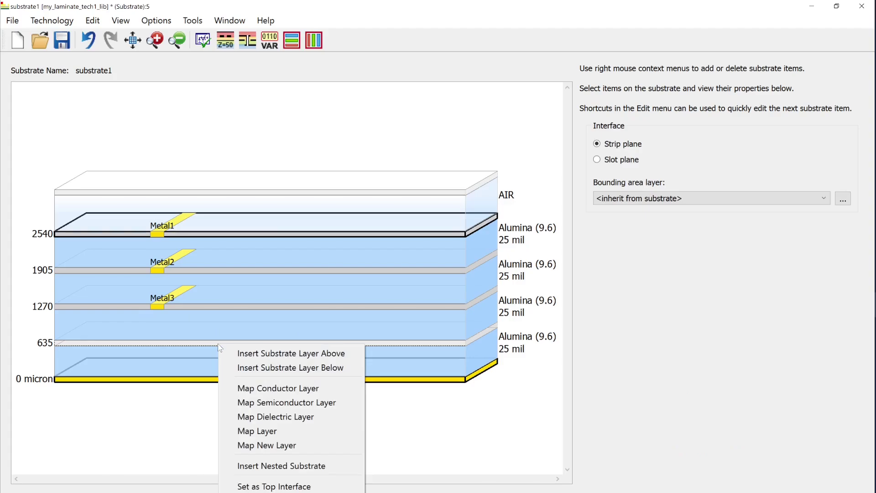
click(276, 388)
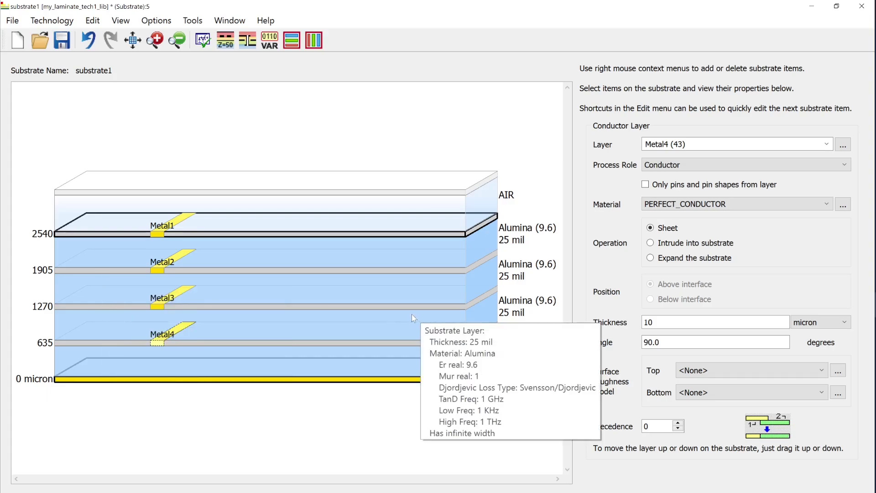
- Map a conductor via through the Alumina layer between Metal1 and Metal2, using layer via12
right_click(114, 252)
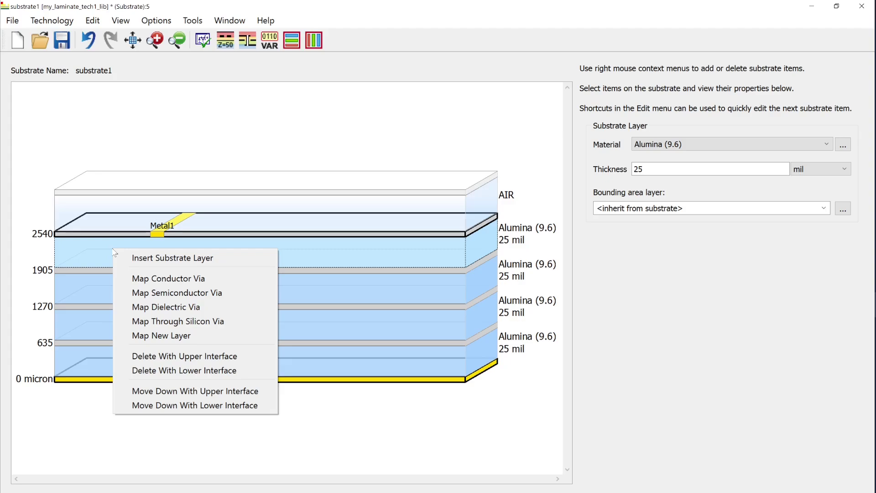
click(172, 277)
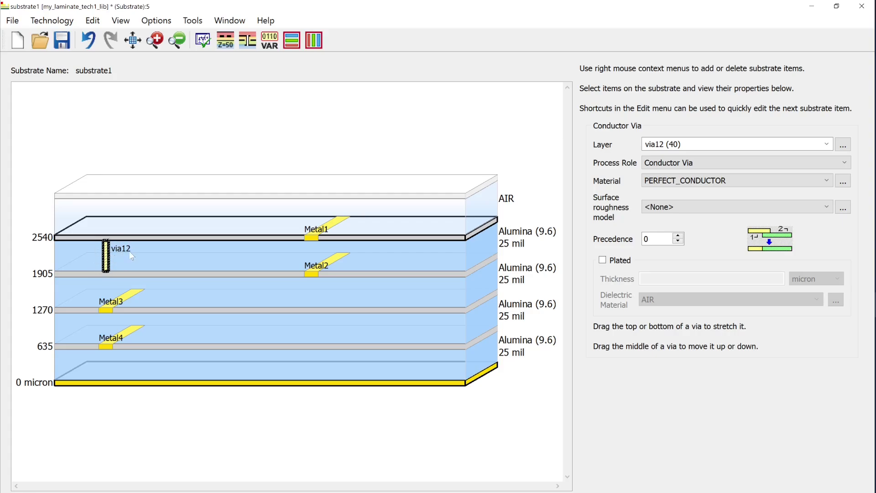
mouse_move(131, 256)
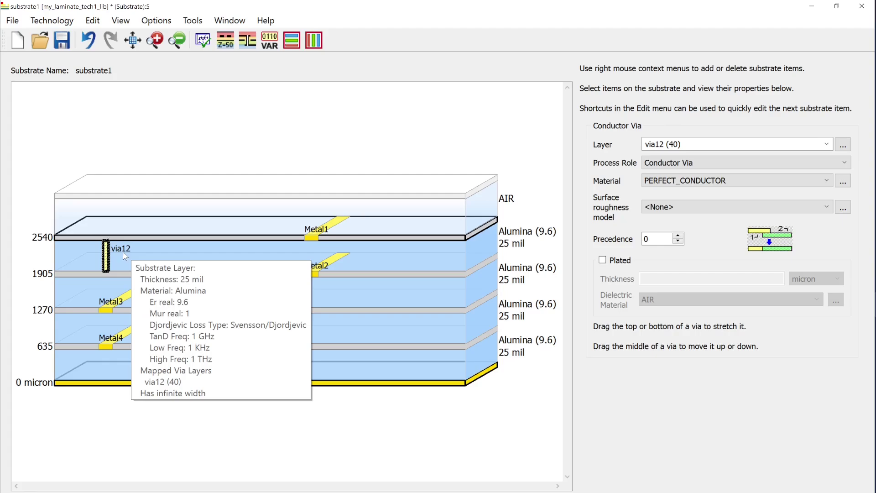
mouse_move(336, 278)
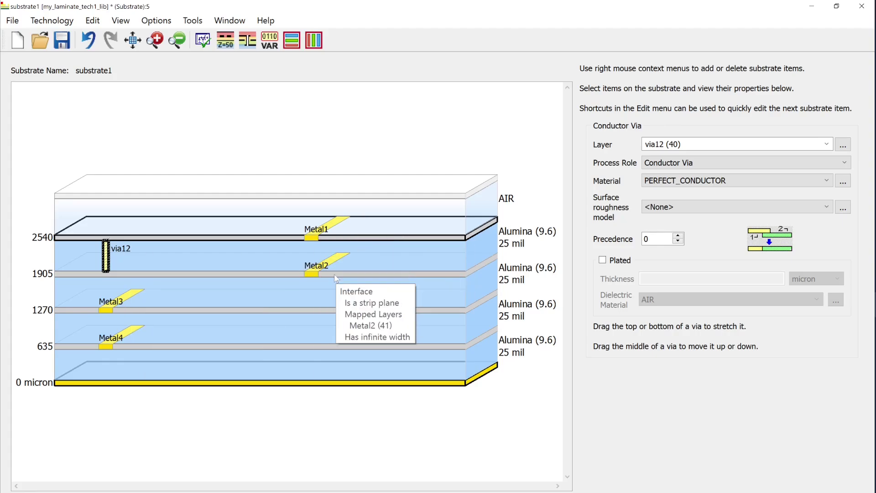
mouse_move(105, 267)
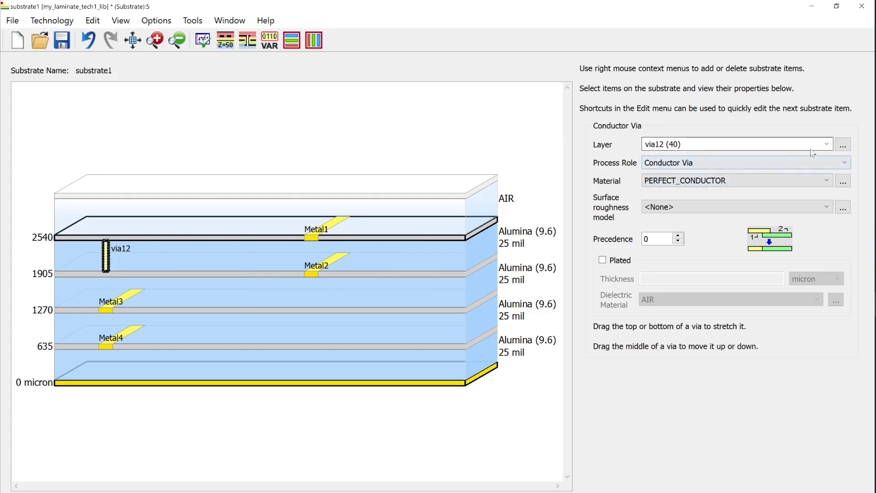
click(826, 145)
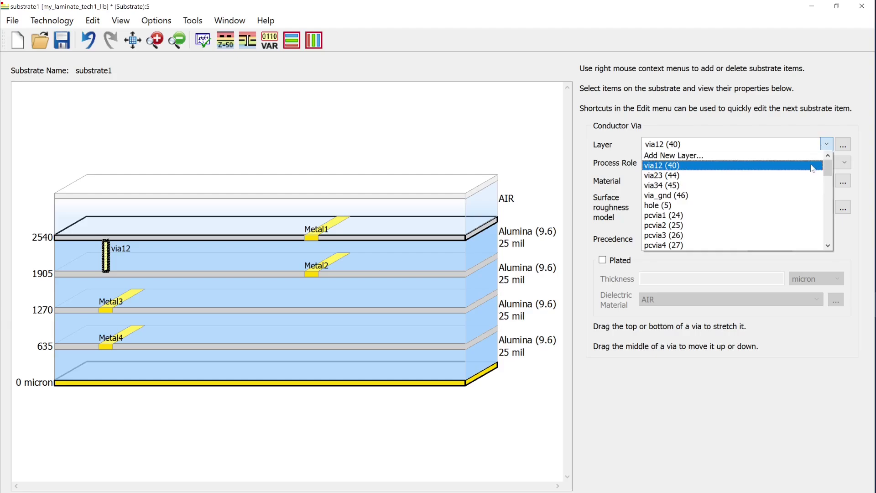
click(813, 166)
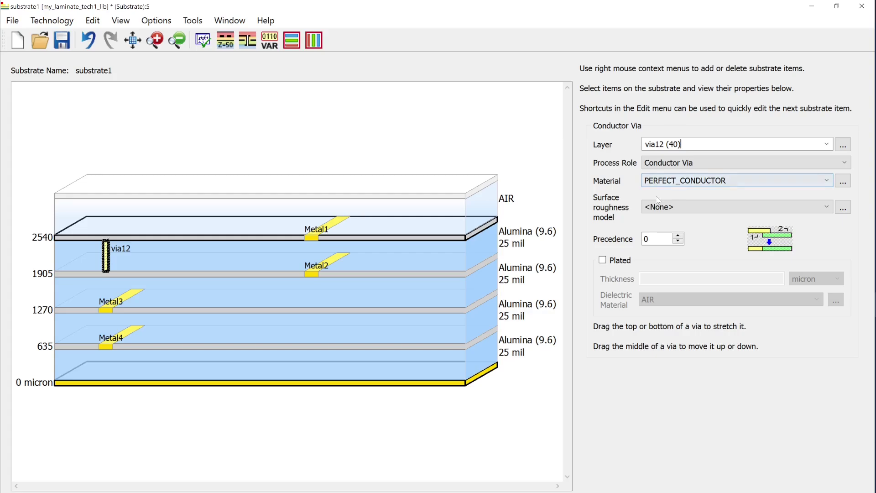
- Map conductor vias via23, via34 and via_gnd through the three remaining Alumina layers, in descending order
click(82, 295)
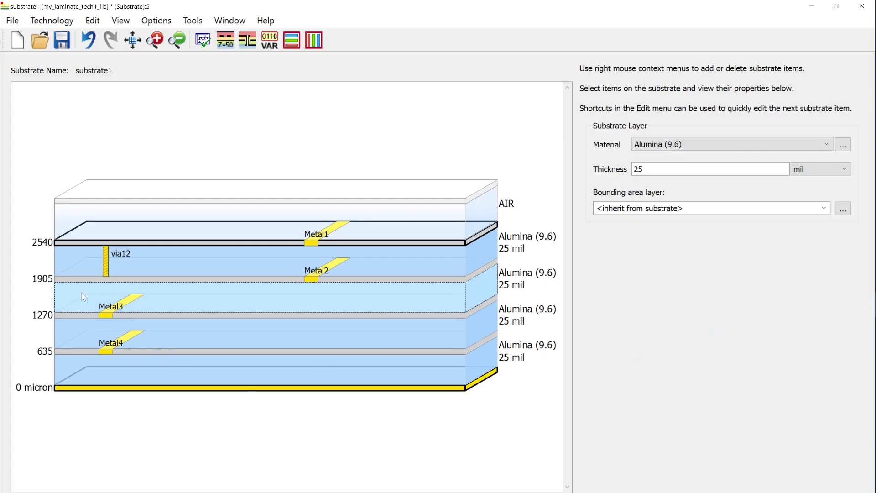
right_click(81, 294)
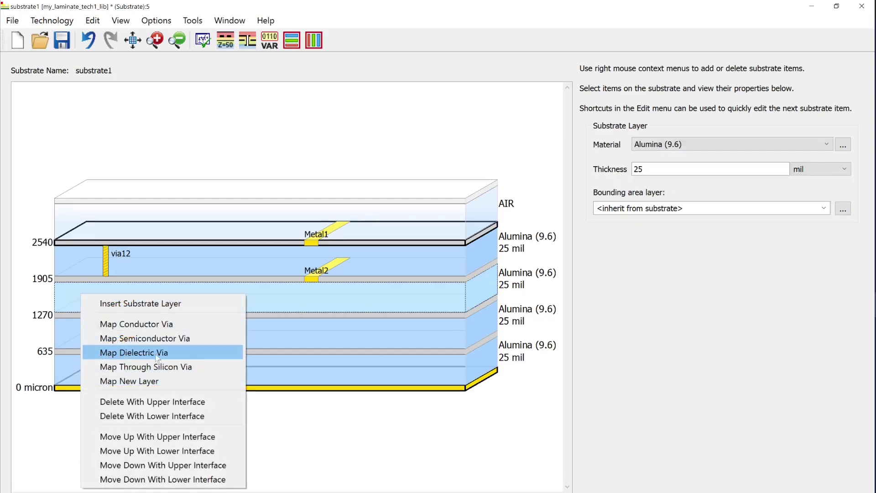
click(155, 325)
click(79, 322)
right_click(78, 322)
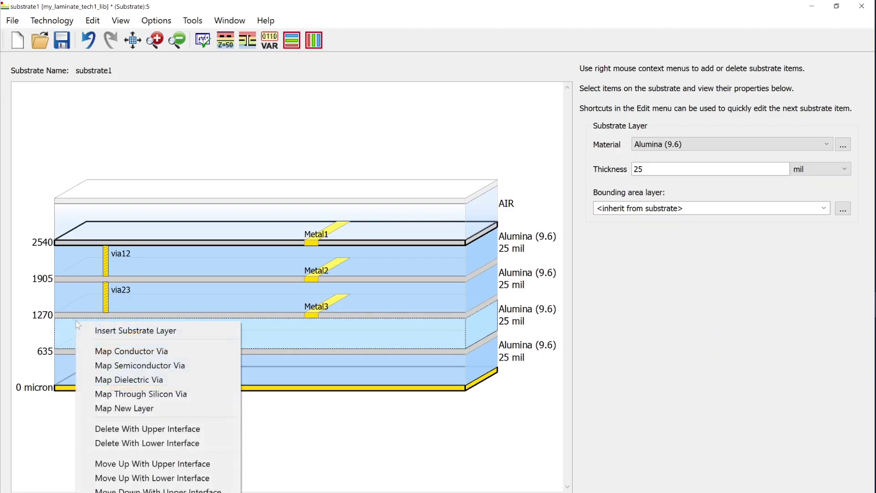
click(132, 352)
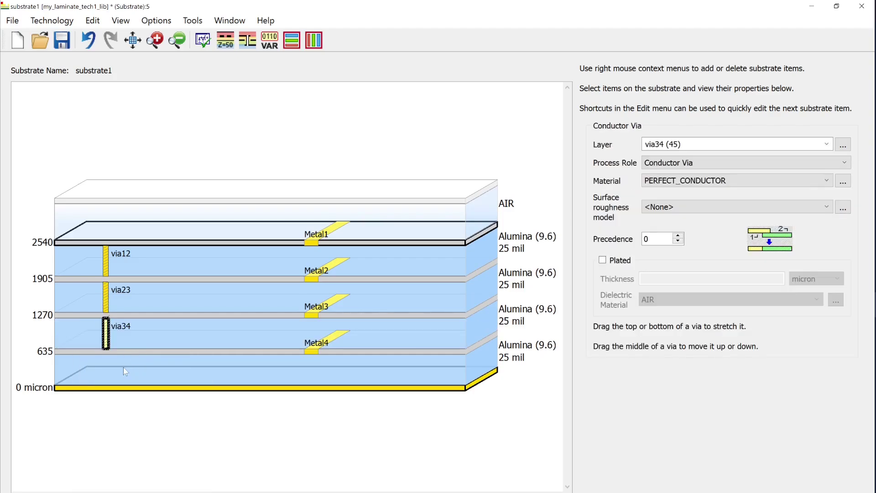
click(124, 368)
right_click(124, 368)
click(195, 252)
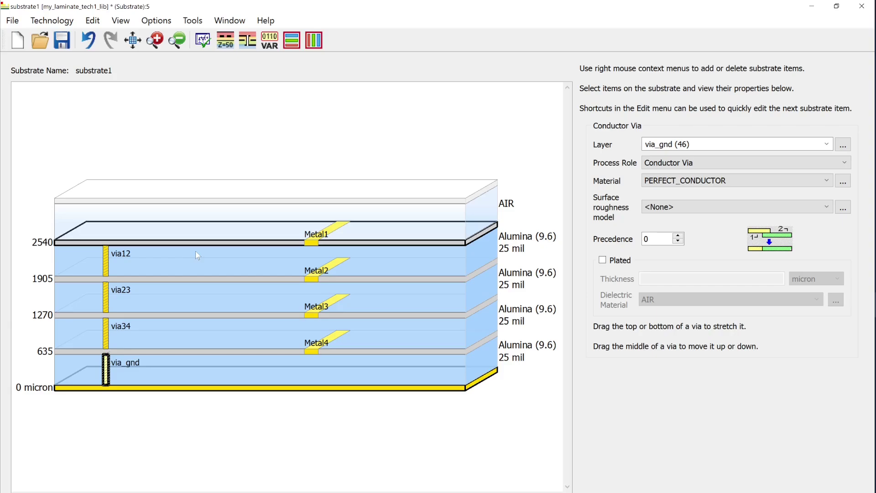
click(292, 424)
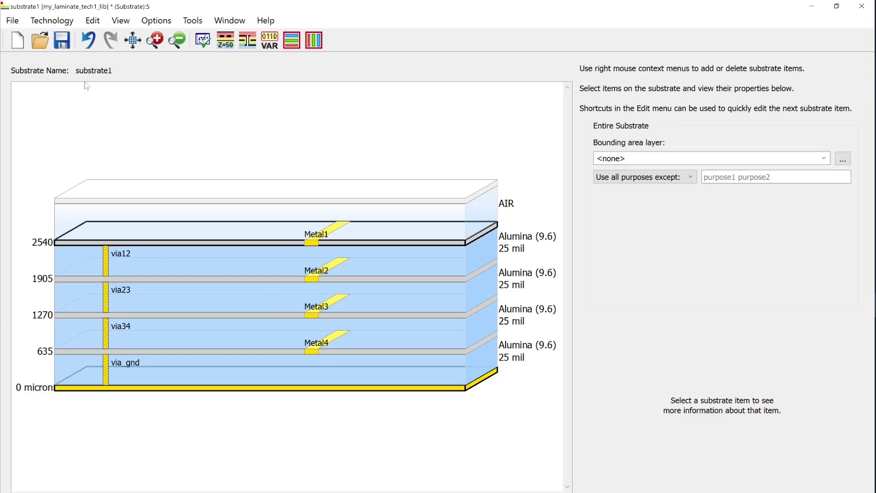
- Save the substrate and close its editor window
click(62, 43)
mouse_move(299, 388)
click(862, 6)
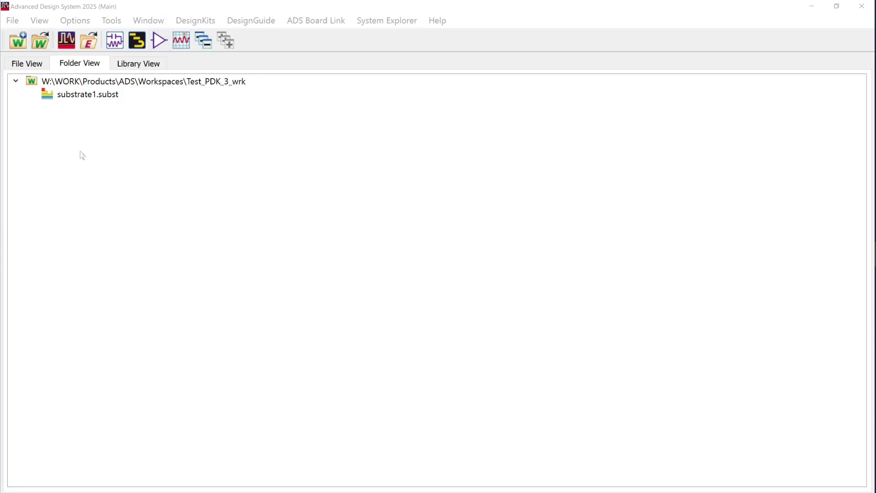
- Show the workspace's libraries and check the file paths of my_laminate_tech1_lib, Test_PDK_3_lib and the laminate library's substrate
click(136, 69)
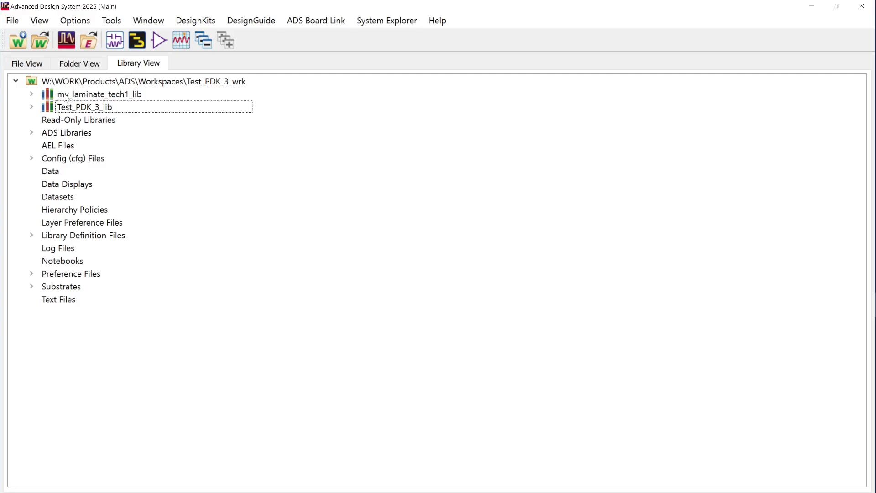
mouse_move(67, 98)
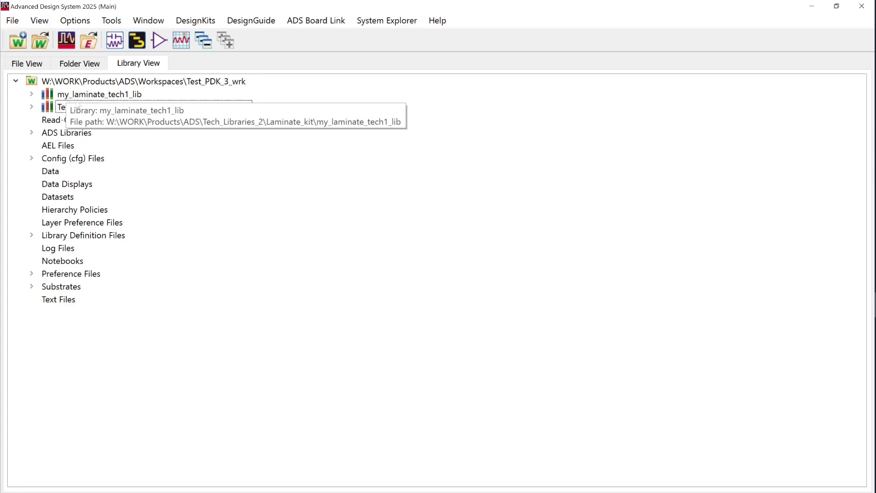
mouse_move(126, 105)
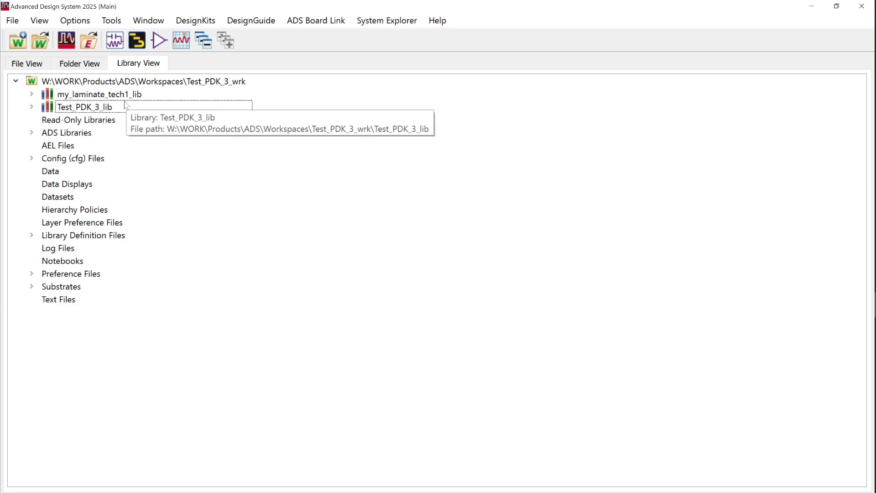
click(32, 93)
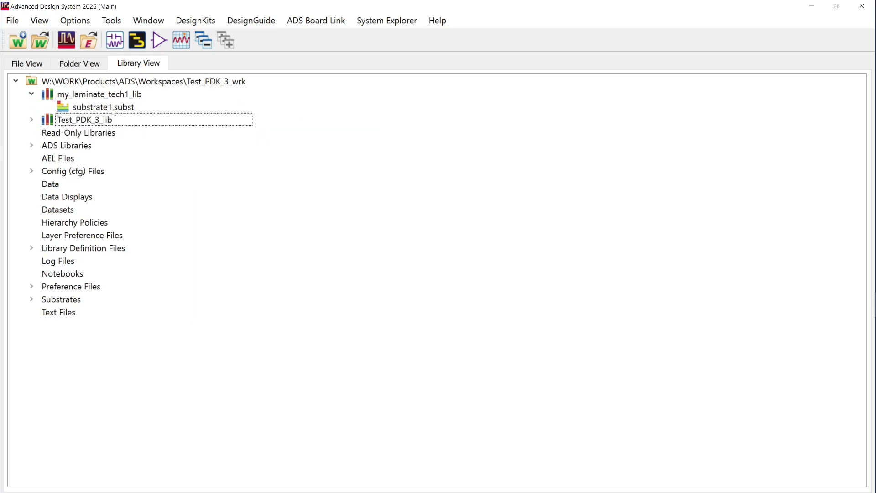
mouse_move(96, 112)
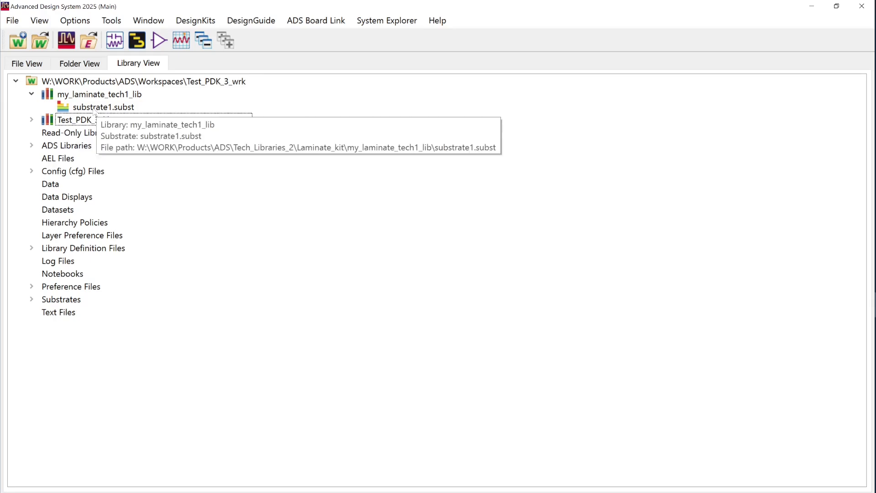
- Configure my_laminate_tech1_lib so its technology can be used by other libraries, and apply the change
click(104, 97)
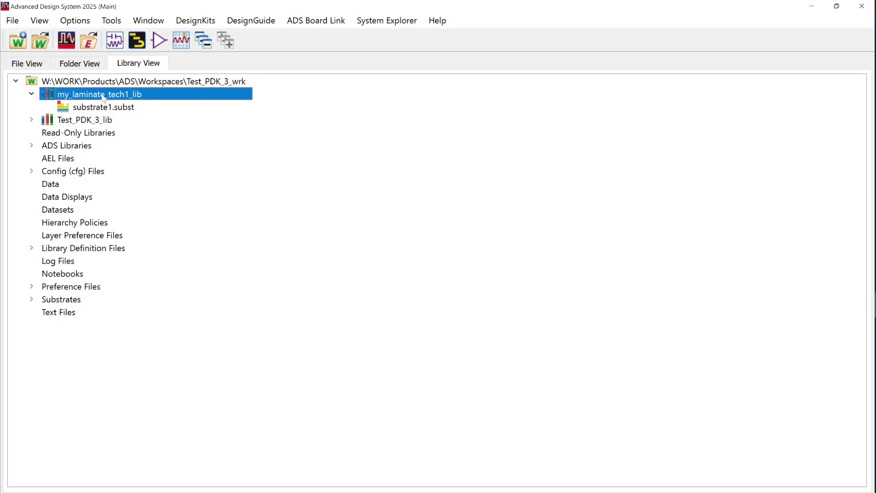
right_click(104, 98)
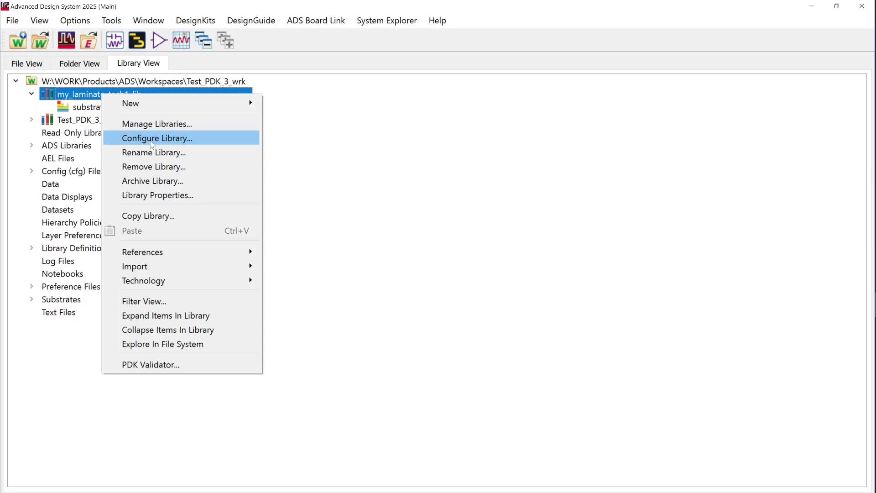
click(152, 138)
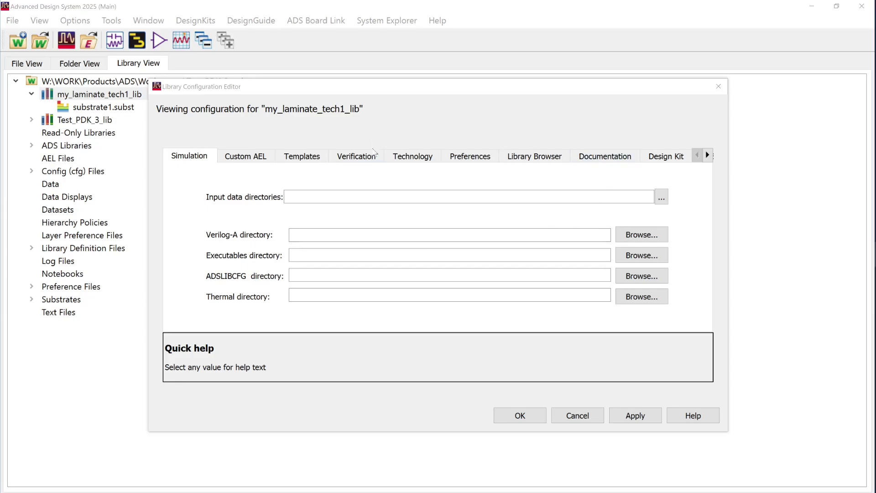
click(421, 159)
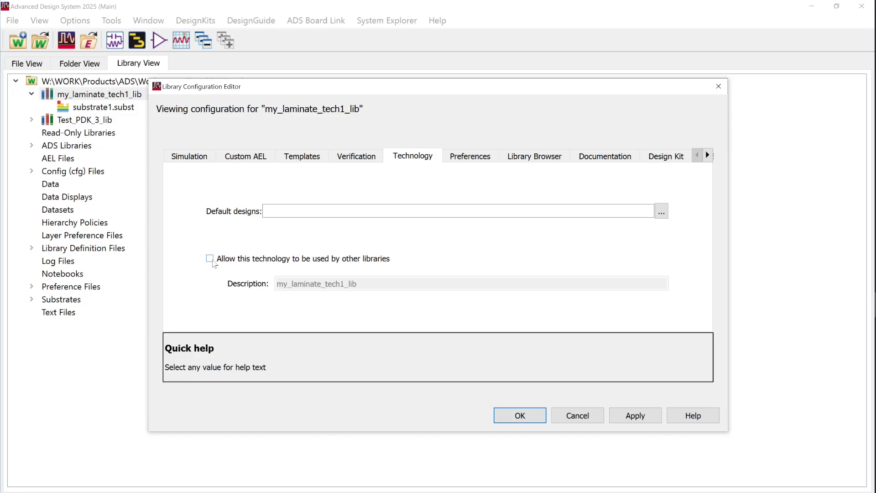
click(210, 259)
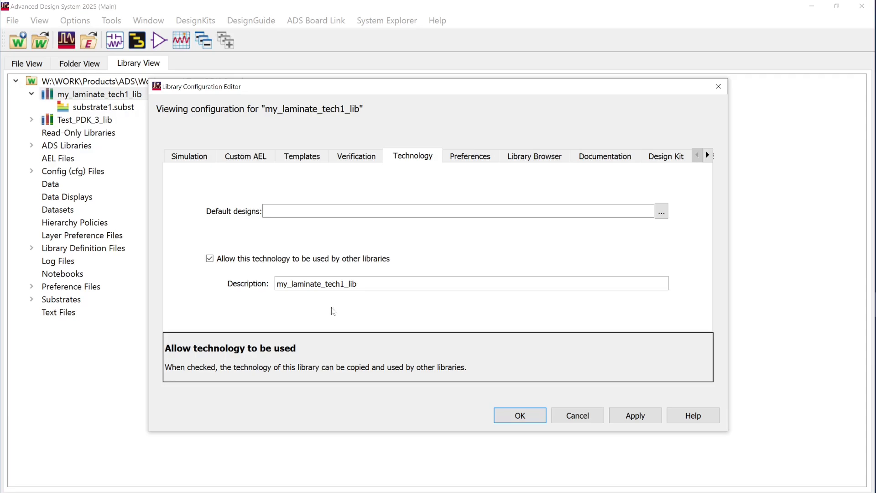
click(639, 418)
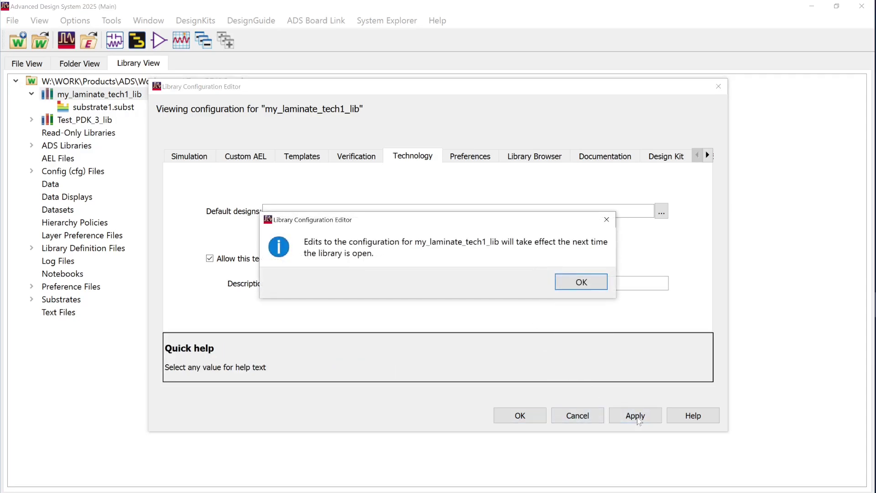
click(582, 282)
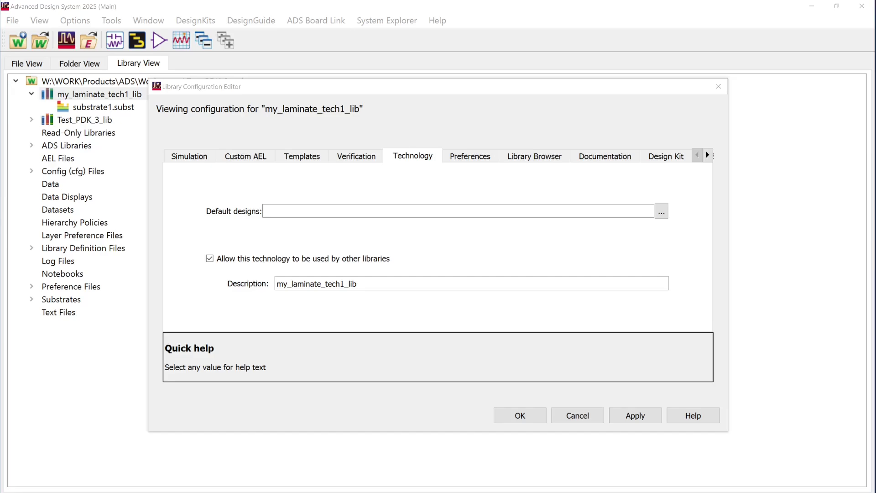
- Switch to File Explorer and browse to the W:\WORK\Products\ADS\Tech_Libraries_2\Laminate_kit\my_laminate_tech1_lib folder
key(super+e)
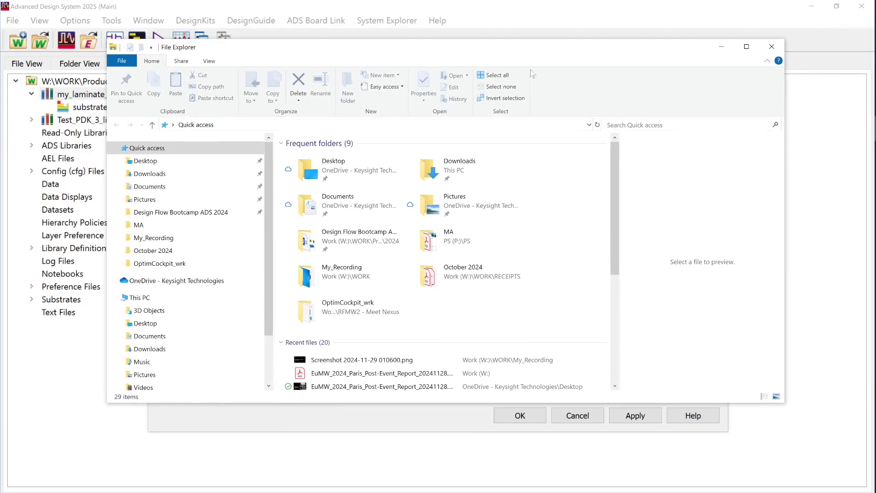
click(746, 47)
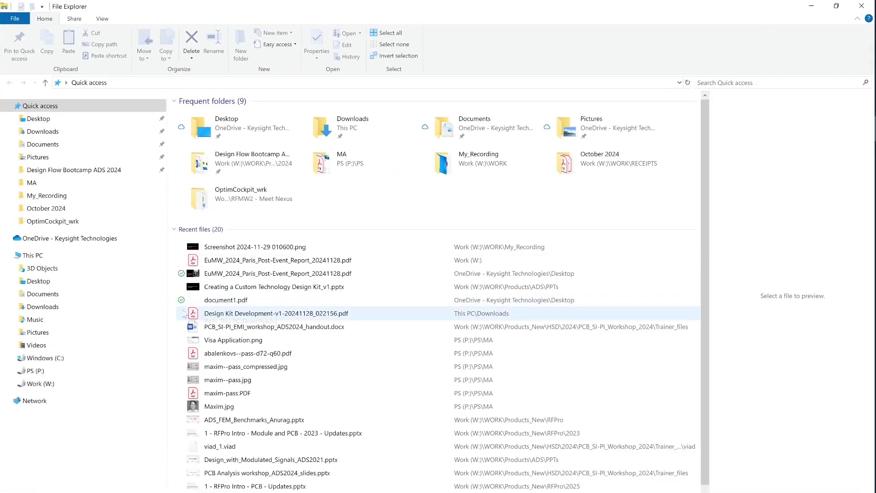
click(40, 383)
click(206, 126)
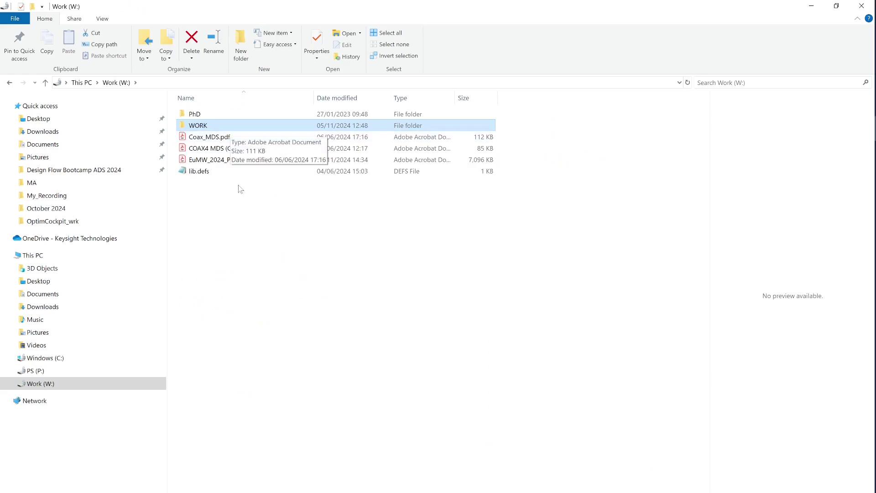
double_click(199, 127)
scroll(251, 403, down, 2)
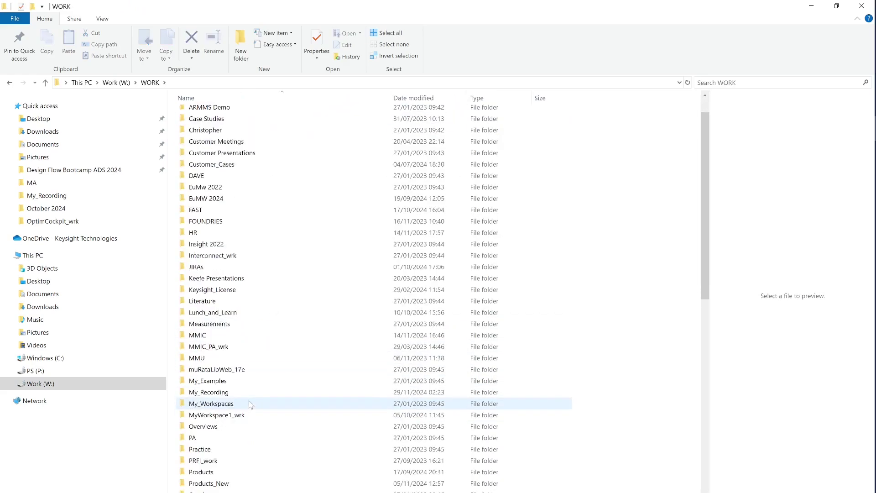
click(218, 441)
double_click(218, 441)
double_click(201, 115)
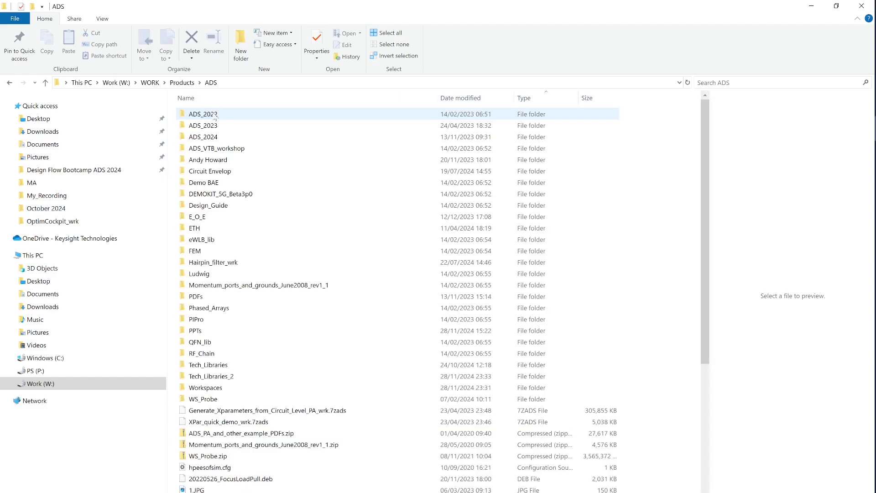
double_click(248, 377)
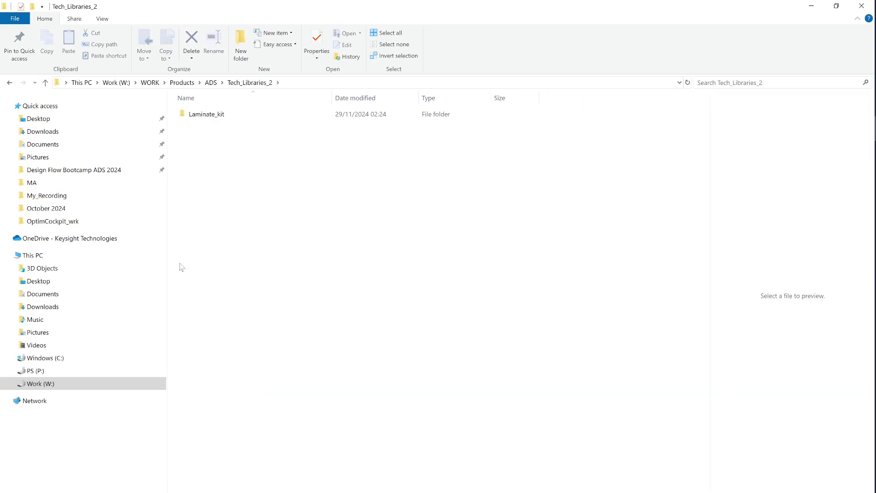
double_click(223, 120)
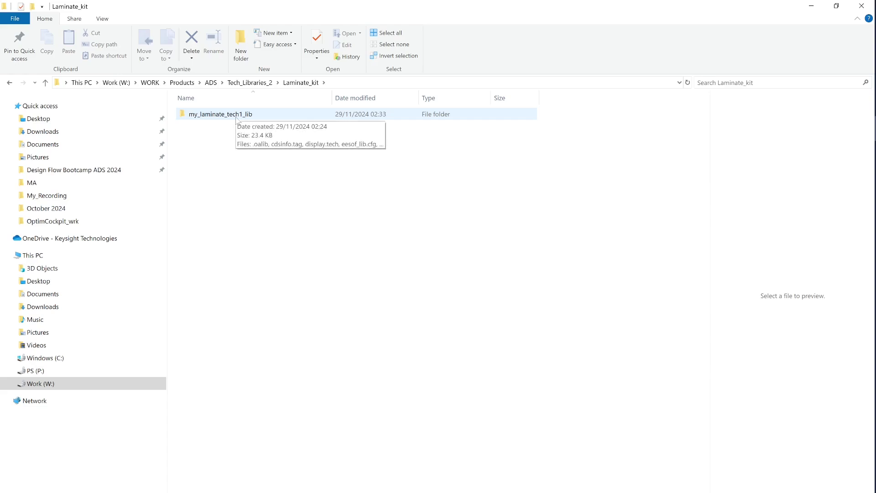
double_click(236, 119)
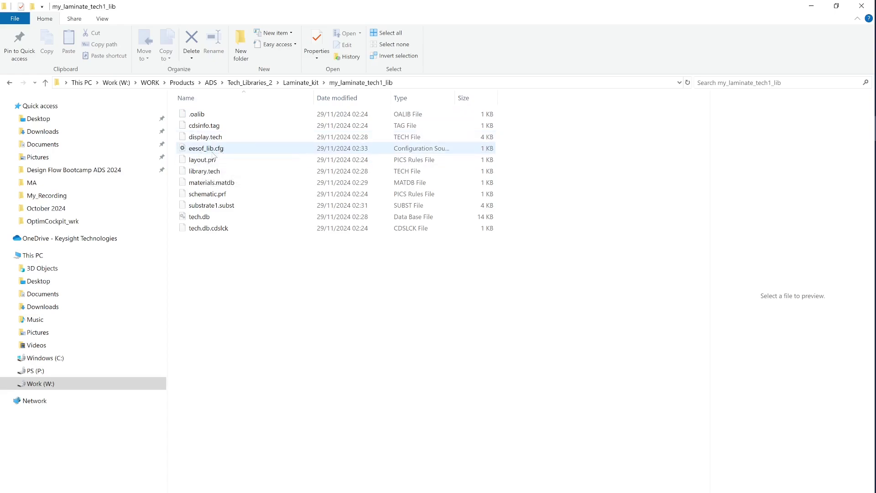
- Open eesof_lib.cfg in Notepad++ to examine the library's configuration entries, and return to the ADS Library Configuration Editor
mouse_move(213, 154)
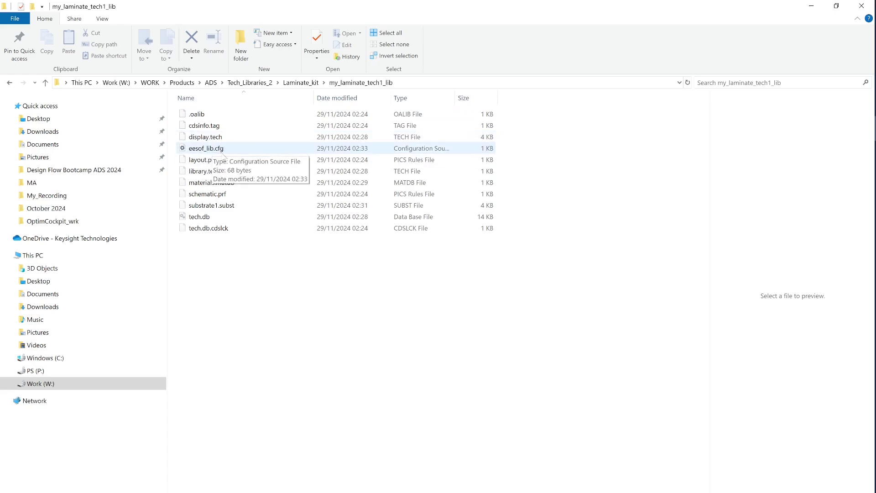
right_click(219, 149)
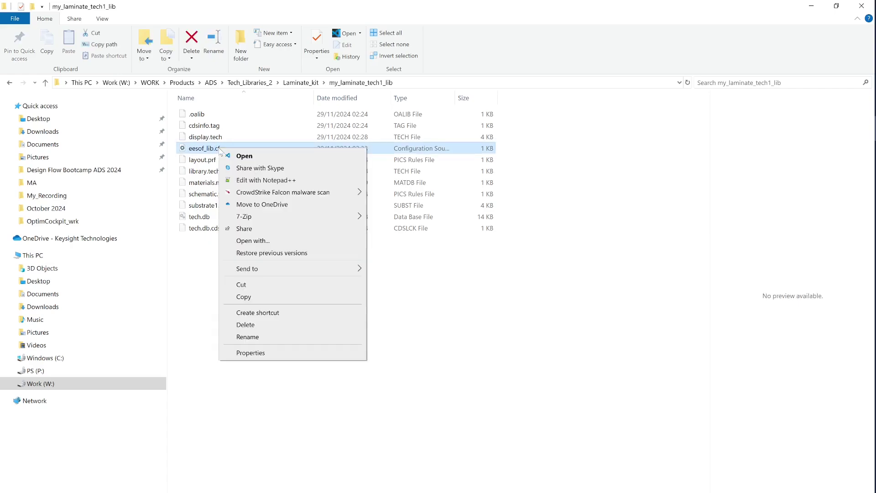
click(246, 181)
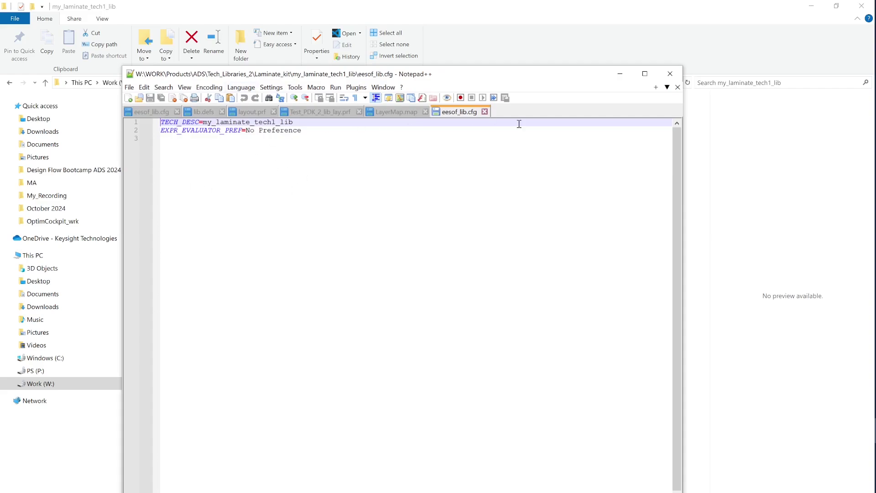
click(680, 73)
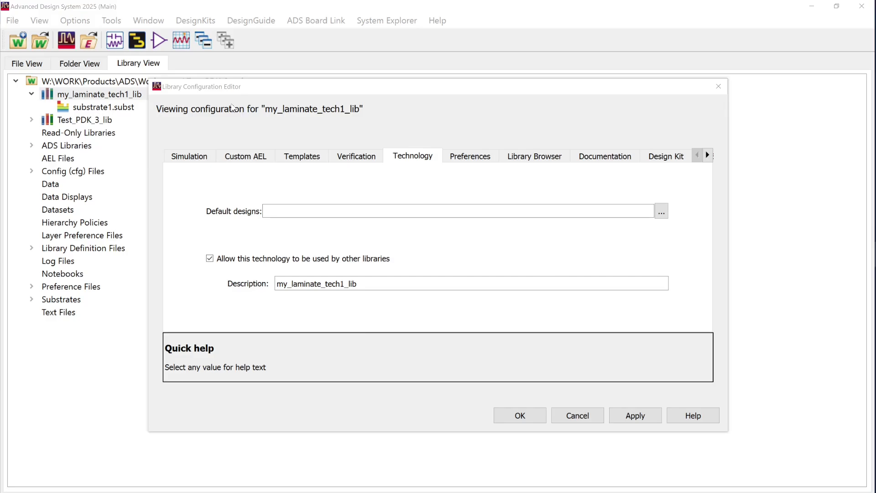
- Set the design kit name to my_laminate_tech1_lib and choose the Laminate_kit folder as its root directory
click(666, 157)
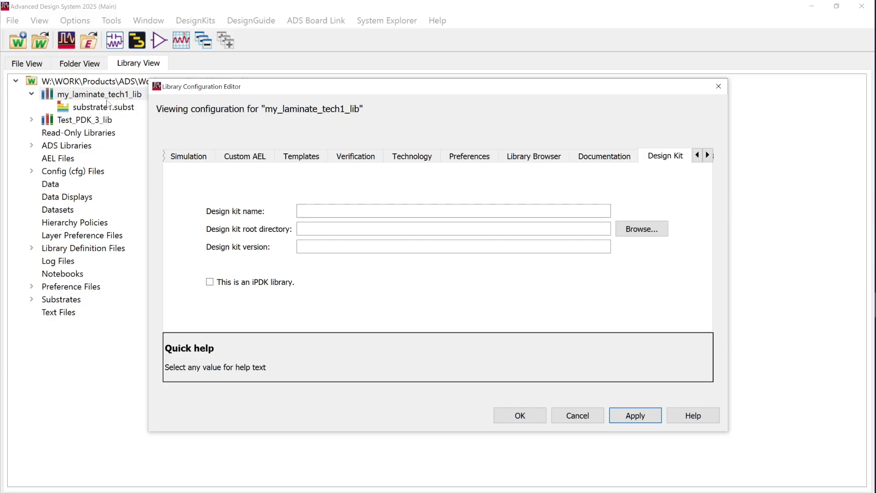
click(332, 210)
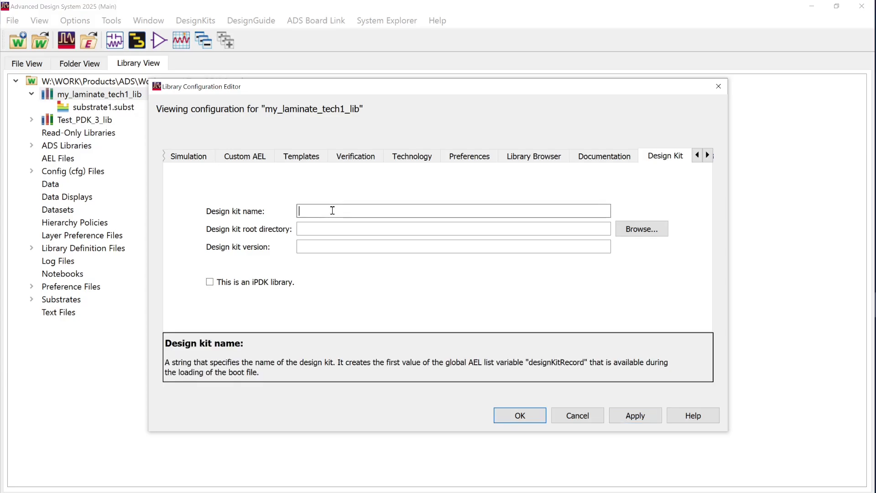
text(my_laminate)
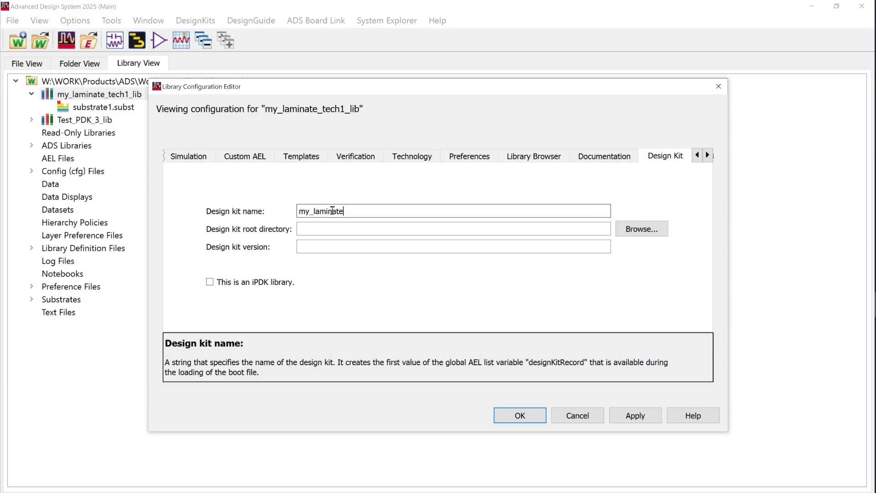
text(_tech1_lib)
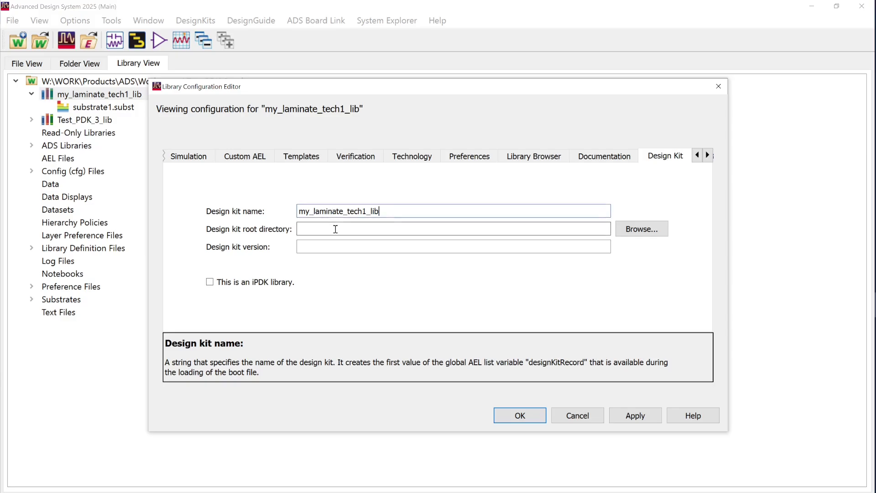
click(634, 233)
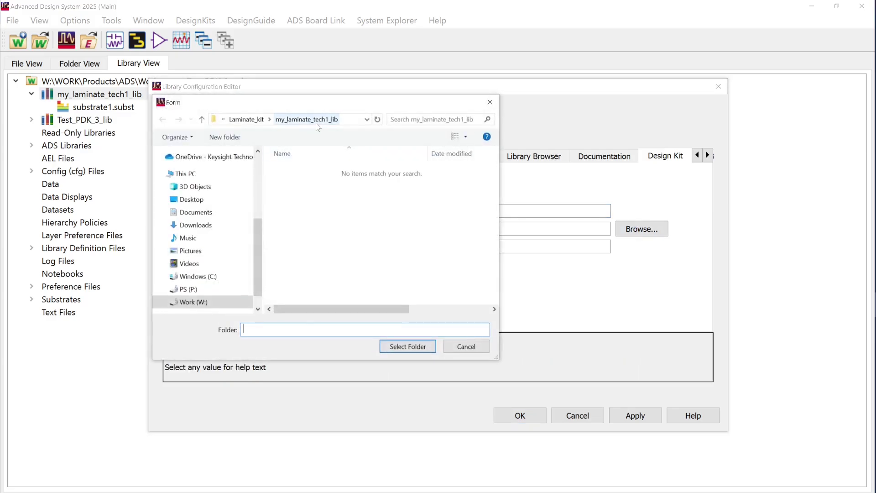
click(247, 119)
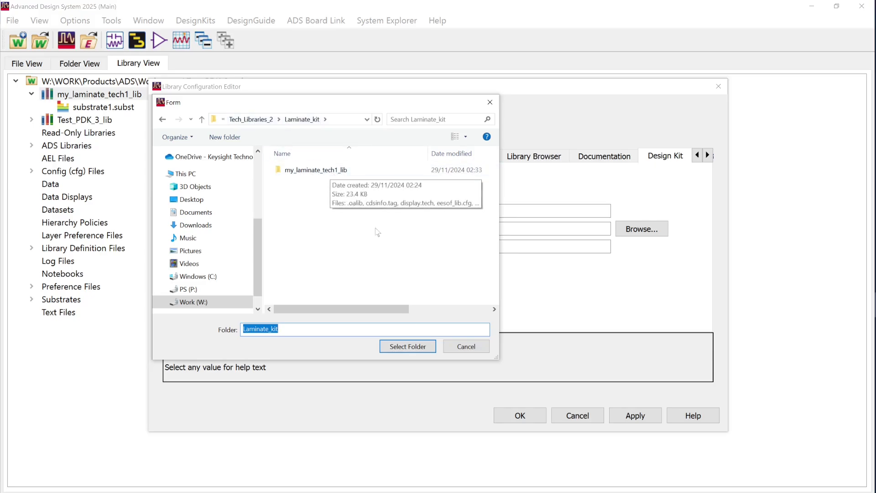
click(409, 347)
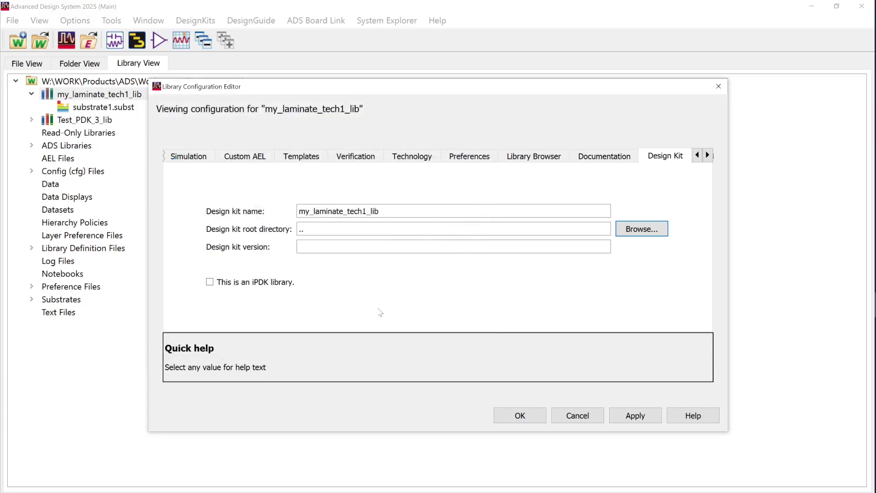
- Set the design kit version to 1.0 and apply the library configuration
click(302, 248)
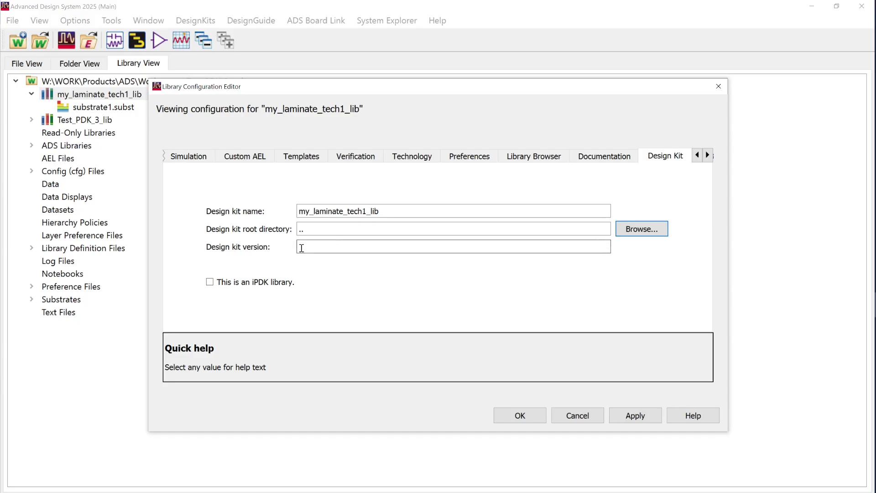
click(301, 248)
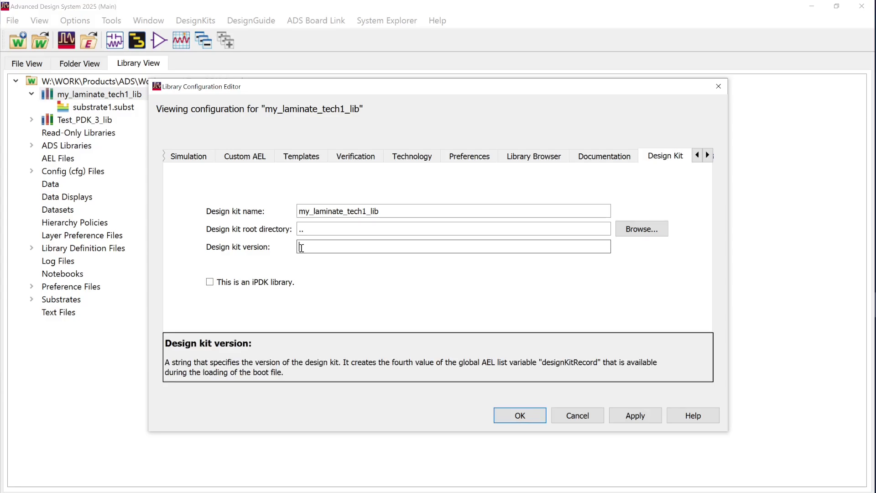
text(1.0)
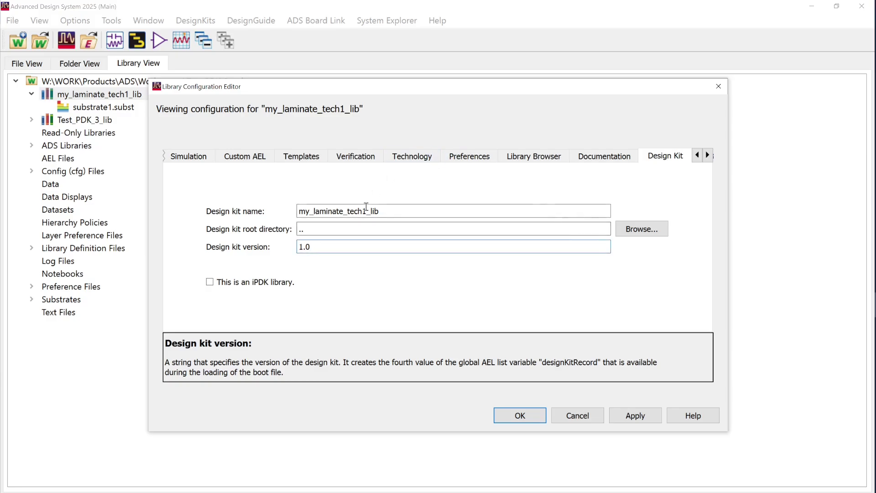
click(637, 415)
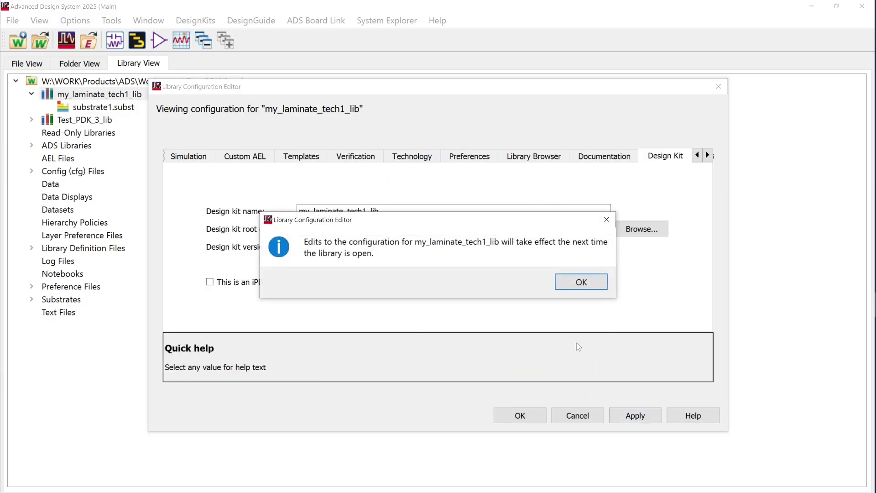
- Open eesof_lib.cfg from the my_laminate_tech1_lib folder in Notepad++ to examine its design kit name, version and root entries
click(570, 284)
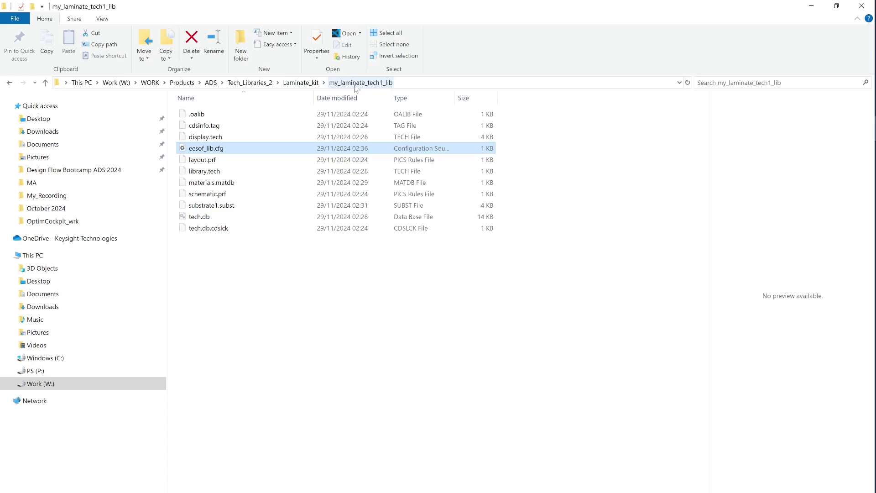
right_click(223, 148)
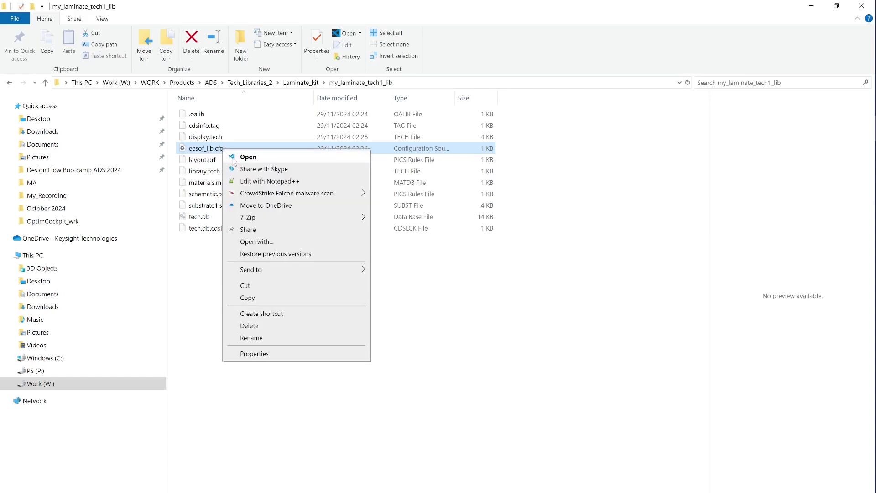
click(254, 184)
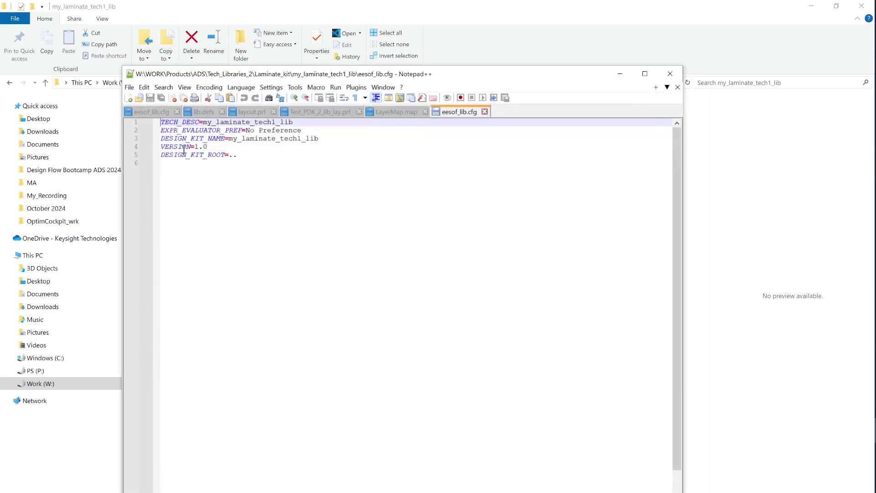
drag(162, 139, 197, 162)
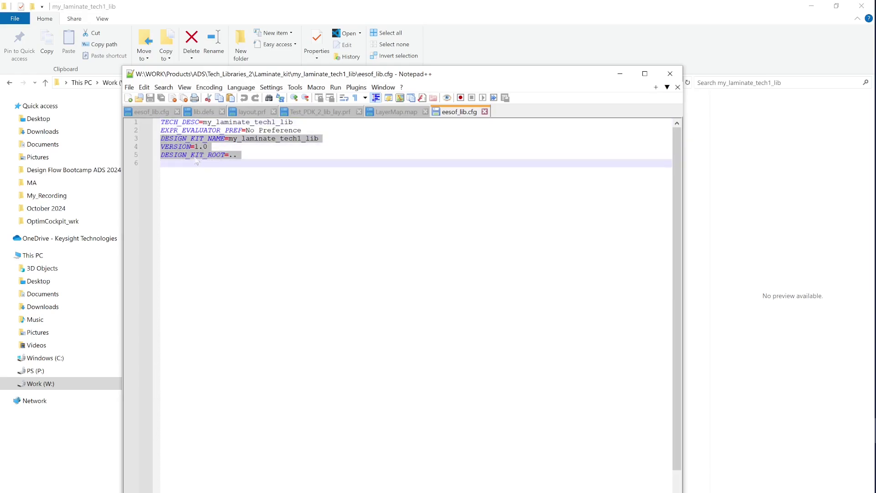
click(254, 199)
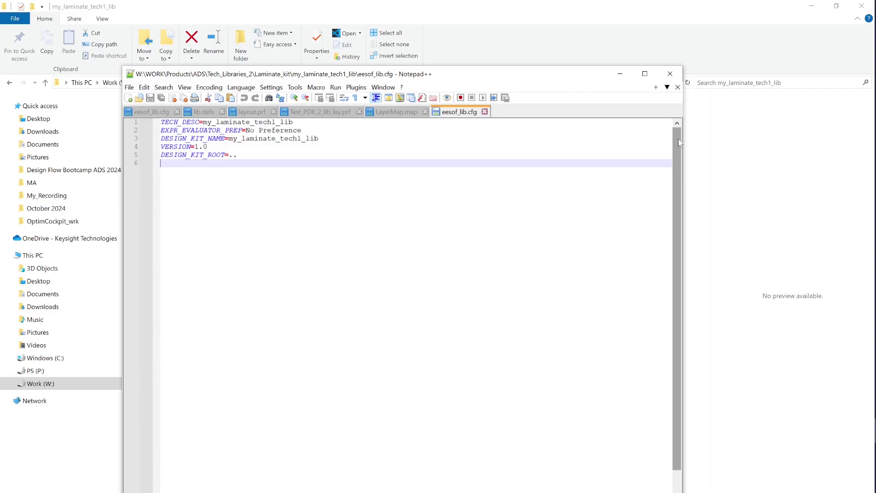
click(670, 73)
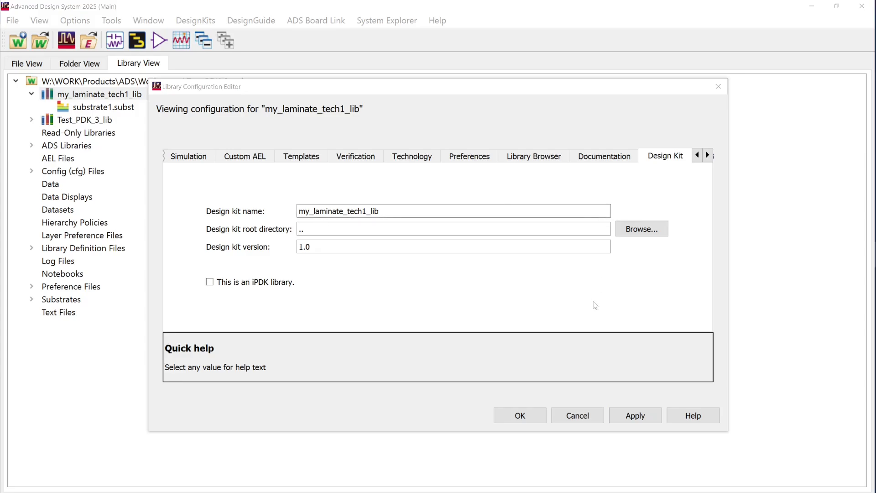
- Accept and close the library configuration for my_laminate_tech1_lib in ADS, and collapse that library in the workspace tree
click(520, 417)
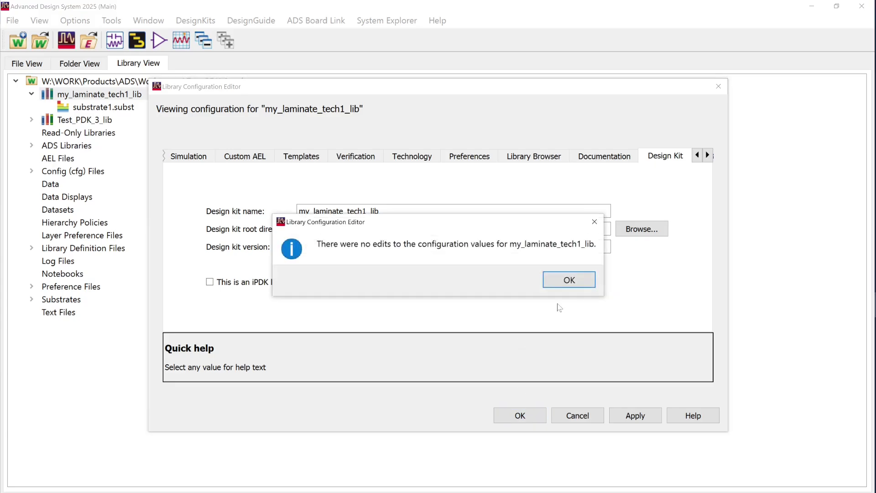
click(570, 281)
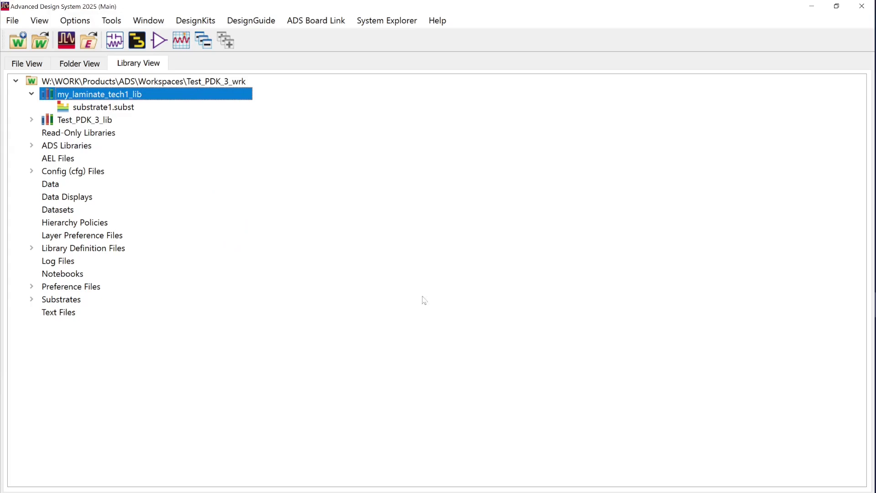
click(31, 94)
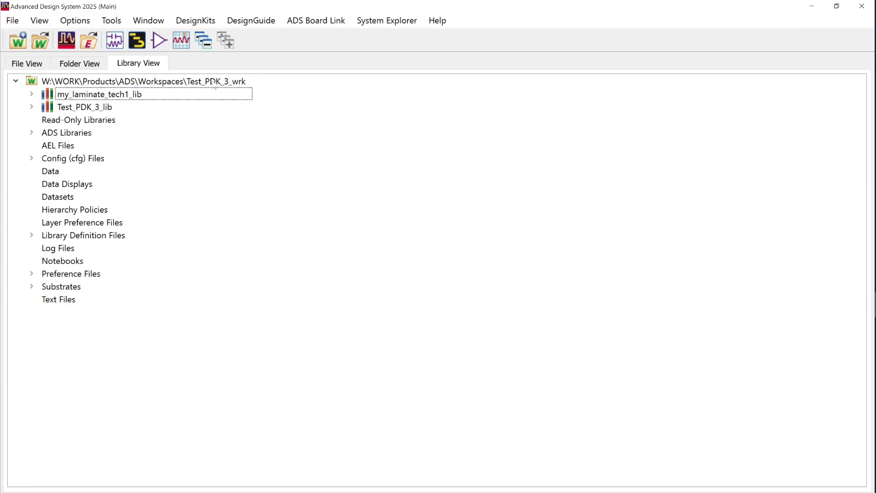
- Open the Test_PDK_3_wrk workspace folder in File Explorer and copy its layout.prf and schematic.prf files
click(197, 84)
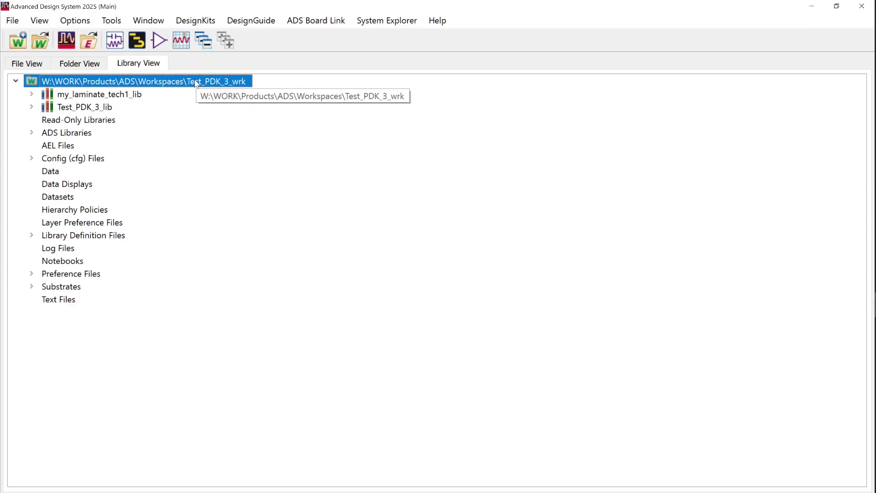
right_click(196, 83)
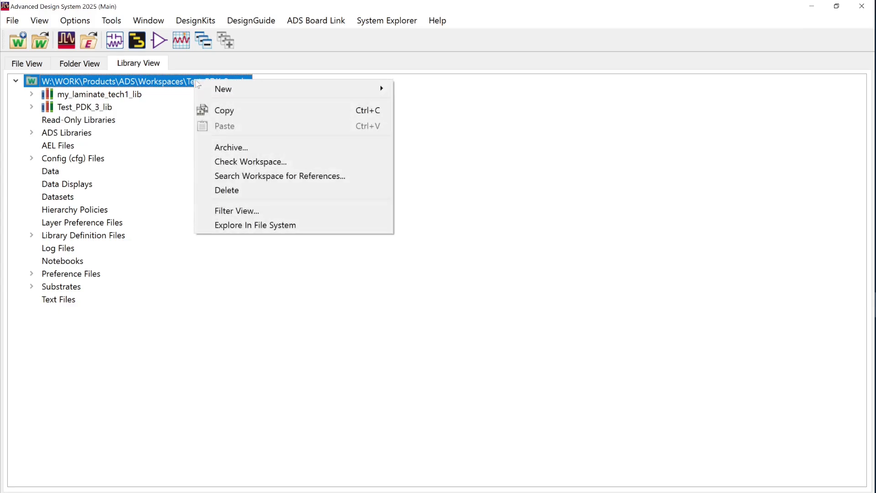
click(248, 226)
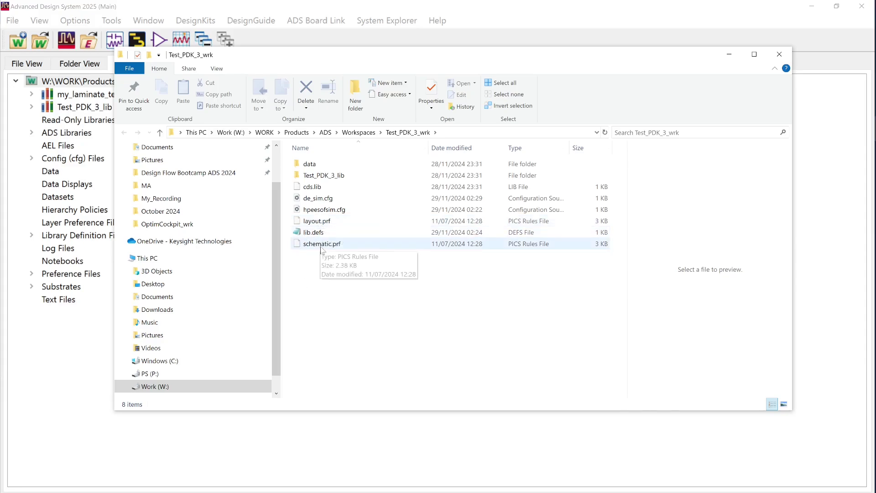
click(319, 220)
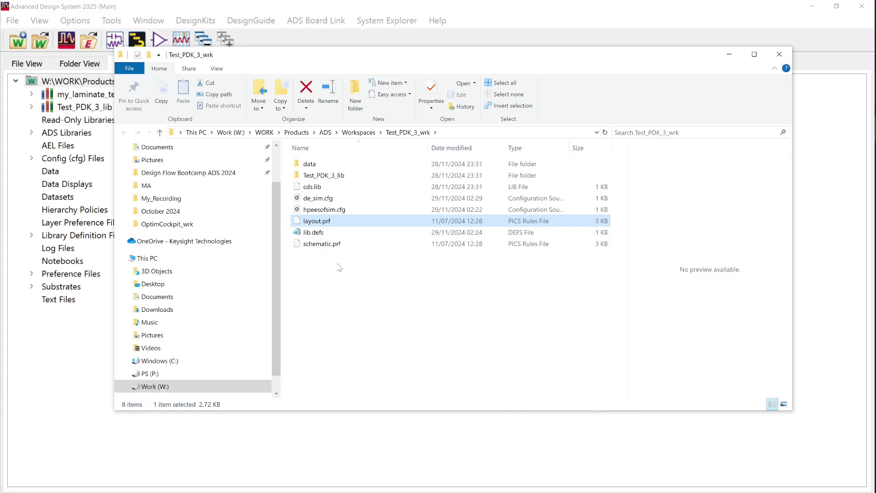
ctrl+click(333, 245)
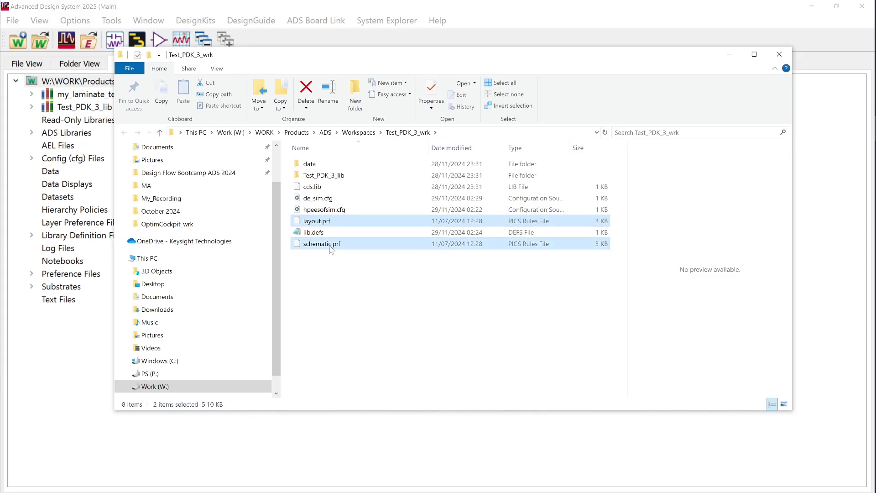
right_click(330, 247)
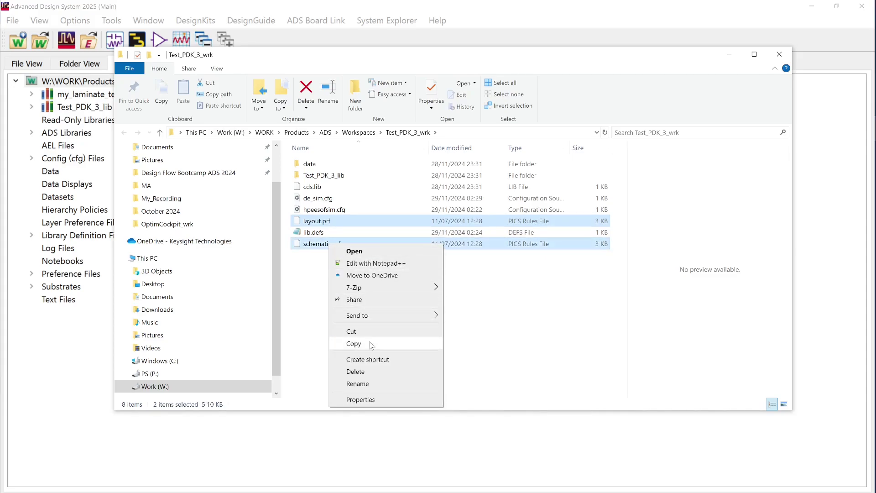
click(354, 344)
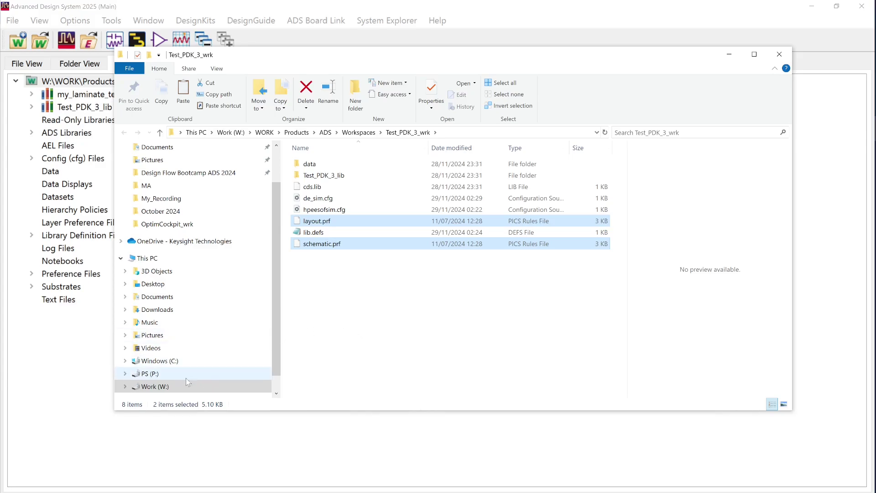
- Browse to the folder W:\WORK\Products\ADS\Tech_Libraries_2\Laminate_kit\my_laminate_tech1_lib
click(162, 387)
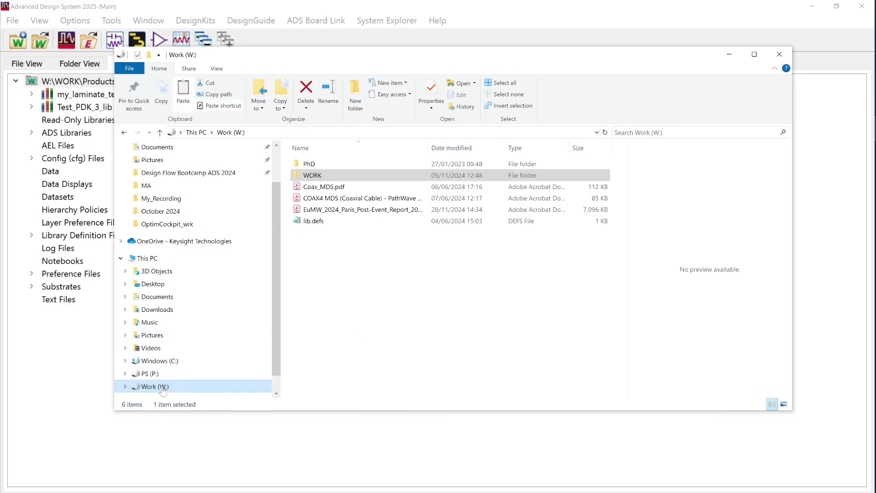
double_click(306, 177)
scroll(358, 303, down, 7)
double_click(352, 314)
double_click(318, 165)
scroll(347, 326, down, 3)
double_click(346, 326)
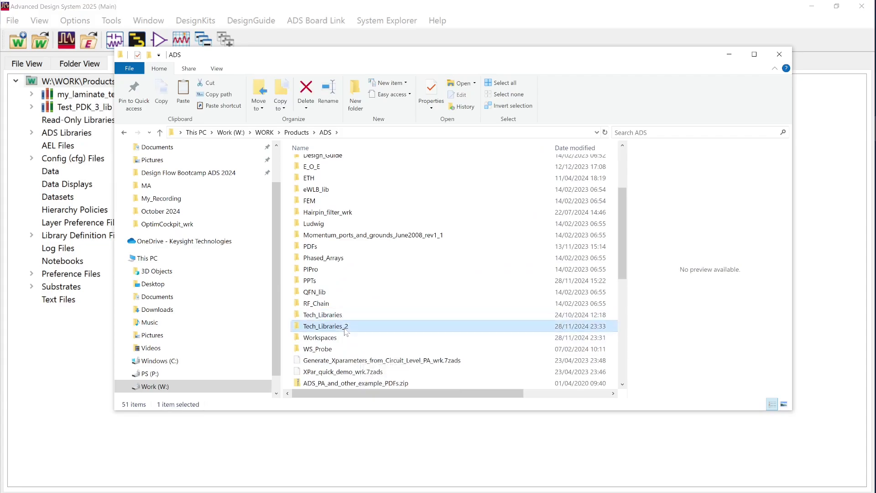
double_click(338, 168)
double_click(340, 168)
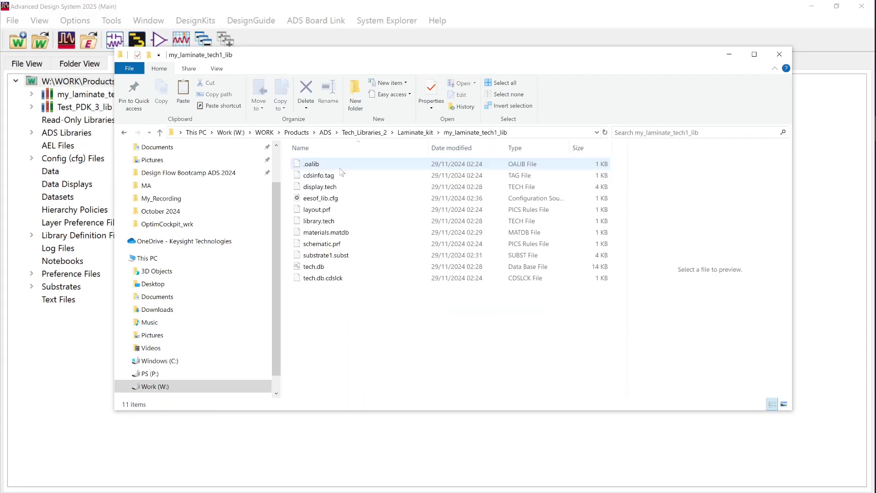
- Paste the copied preference files into my_laminate_tech1_lib, replacing the existing layout.prf and schematic.prf, and close the folder window
right_click(319, 312)
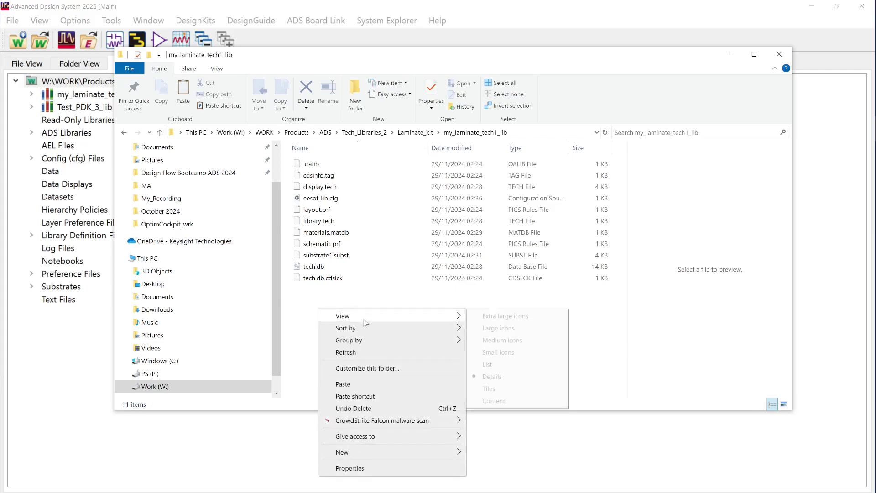
click(364, 384)
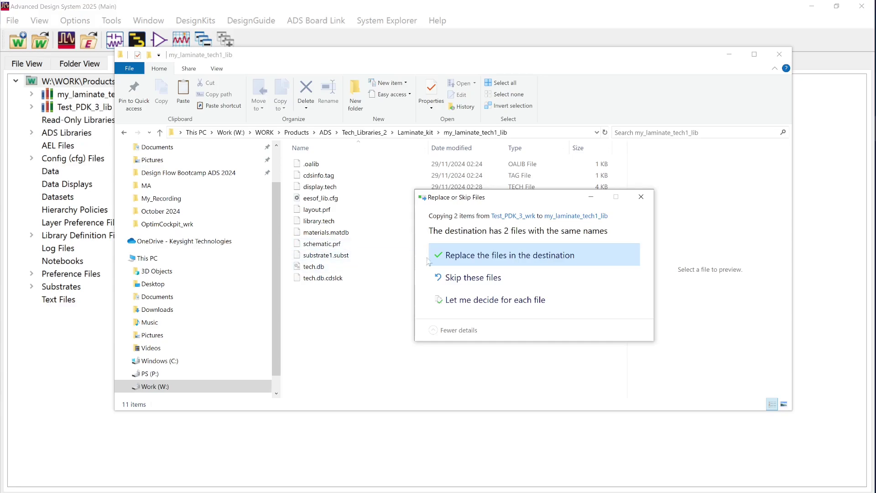
click(464, 261)
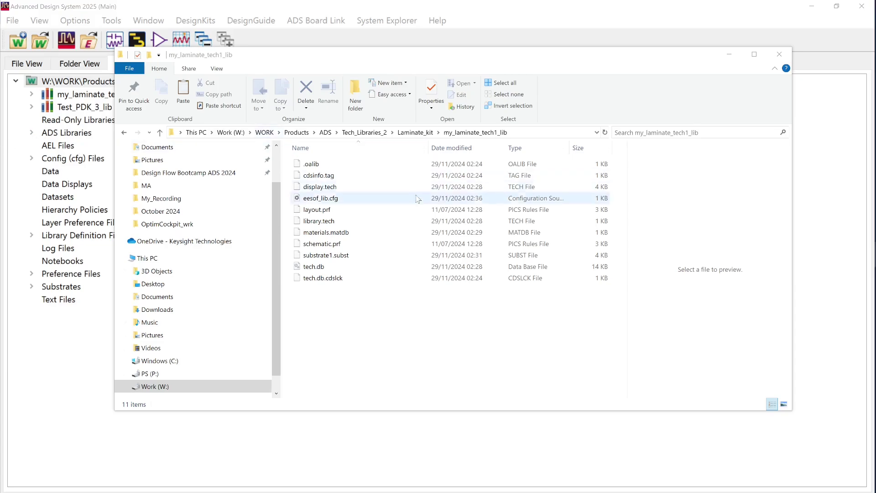
click(780, 54)
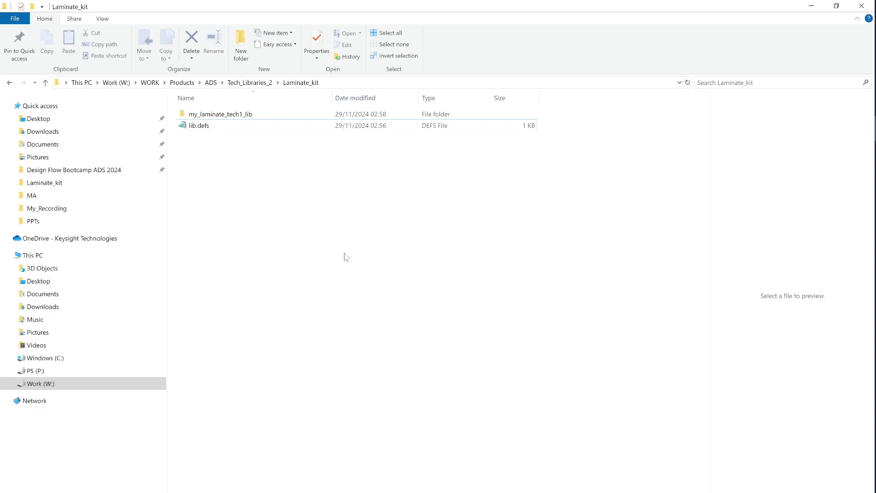
- Open lib.defs from the Laminate_kit folder in Notepad++ to examine its library definitions, and close the editor
click(187, 129)
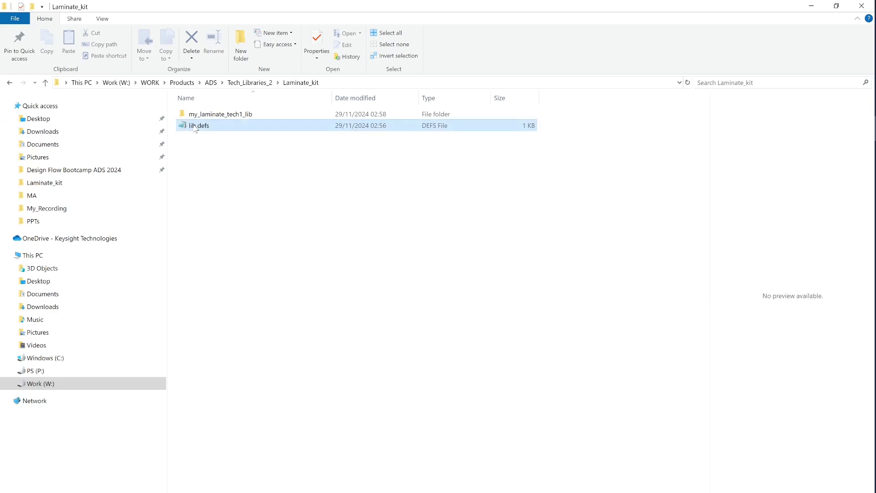
right_click(194, 127)
click(252, 169)
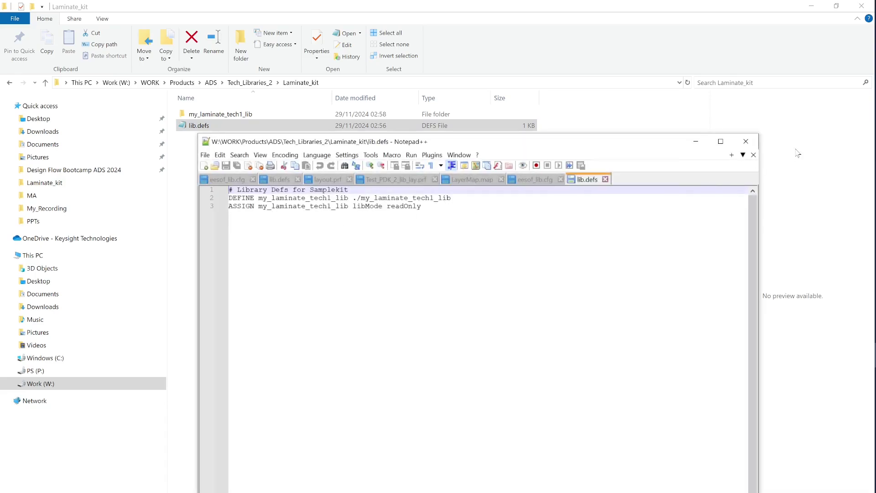
click(749, 142)
click(379, 239)
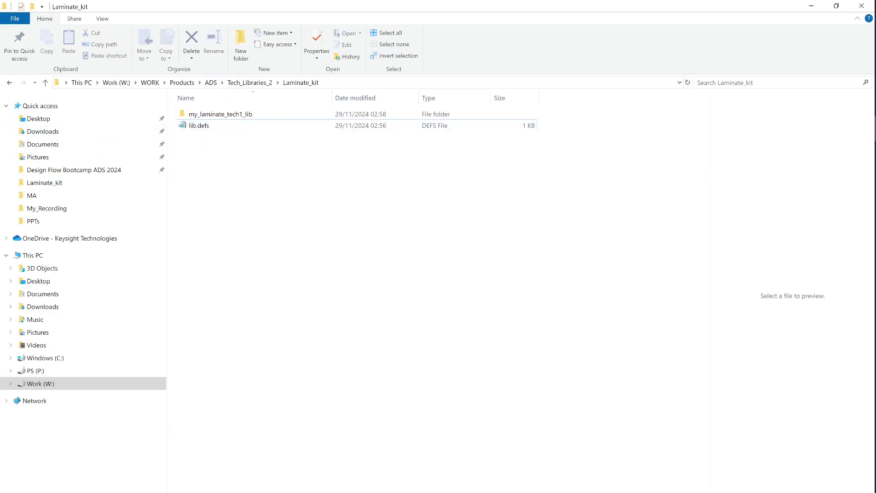
- Switch to ADS and add the library definition file lib.defs from the Laminate_kit folder to the favorite design kits
key(alt+Tab)
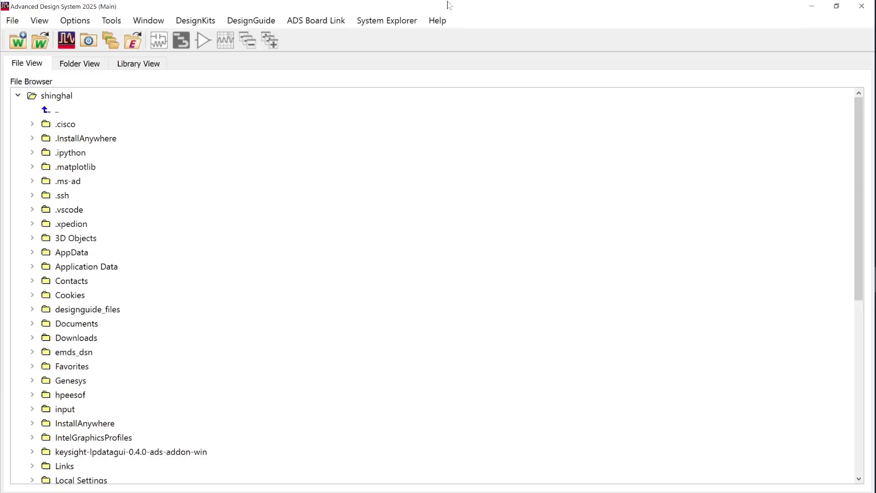
click(197, 23)
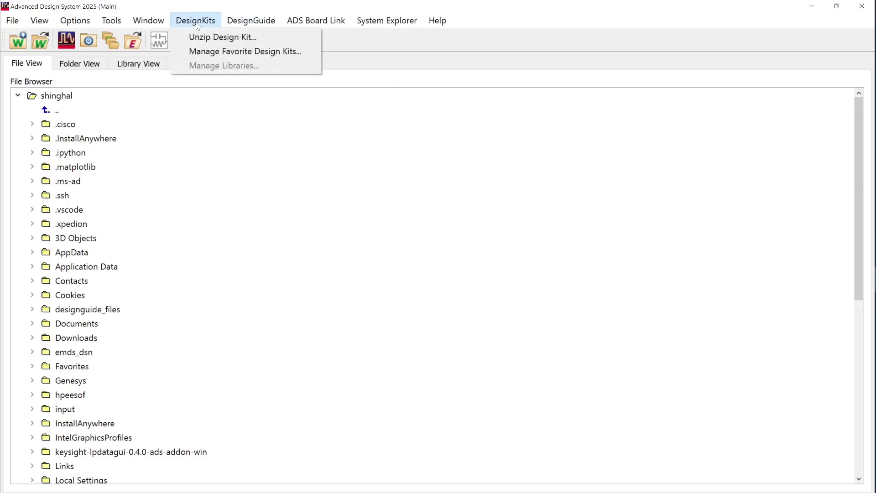
click(208, 51)
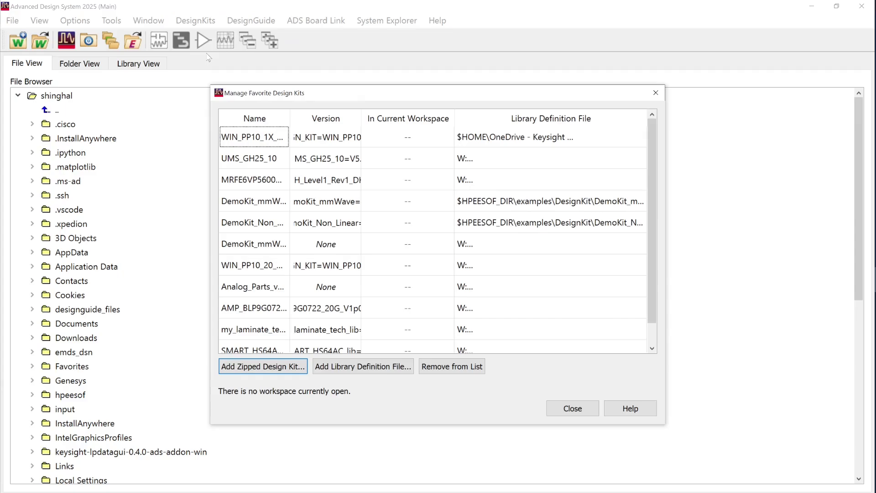
click(365, 368)
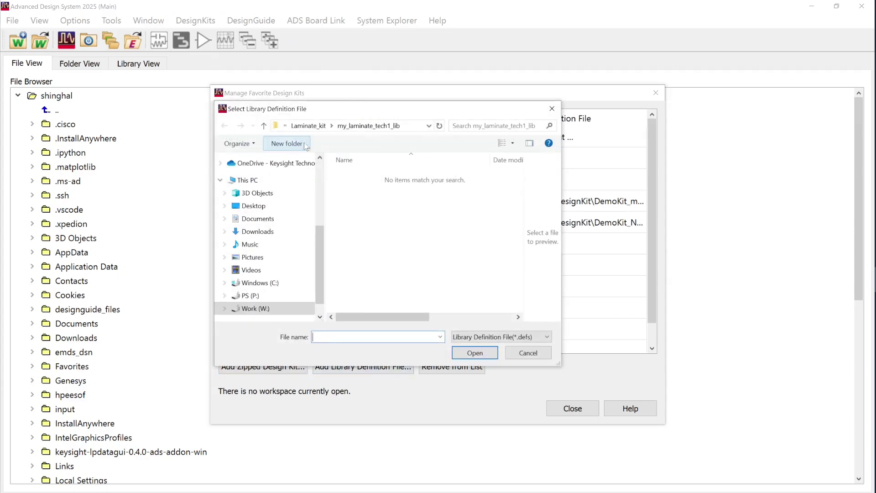
click(310, 126)
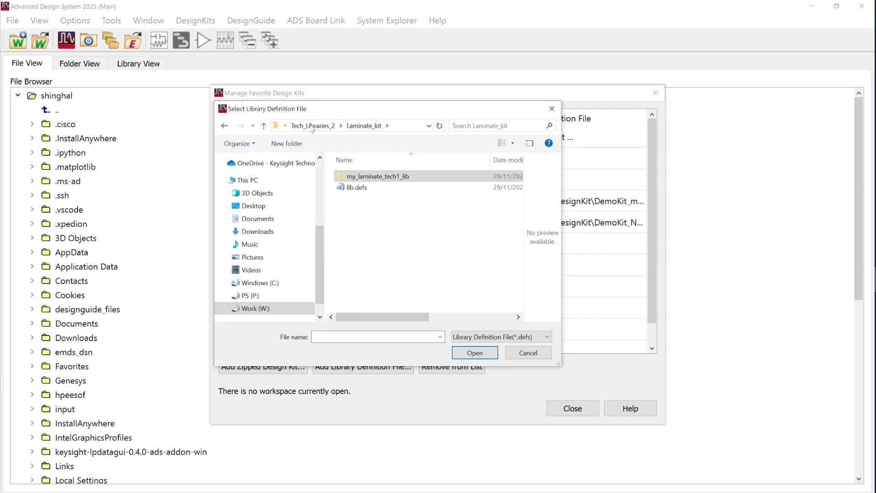
click(364, 191)
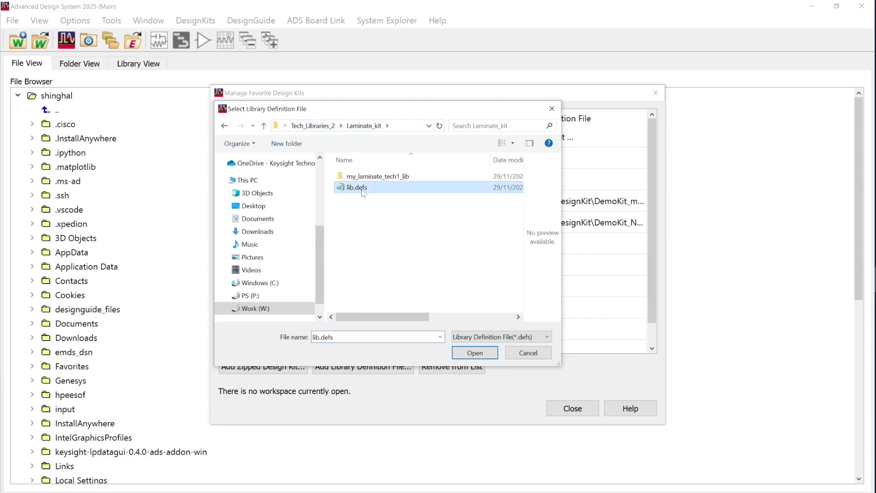
click(475, 354)
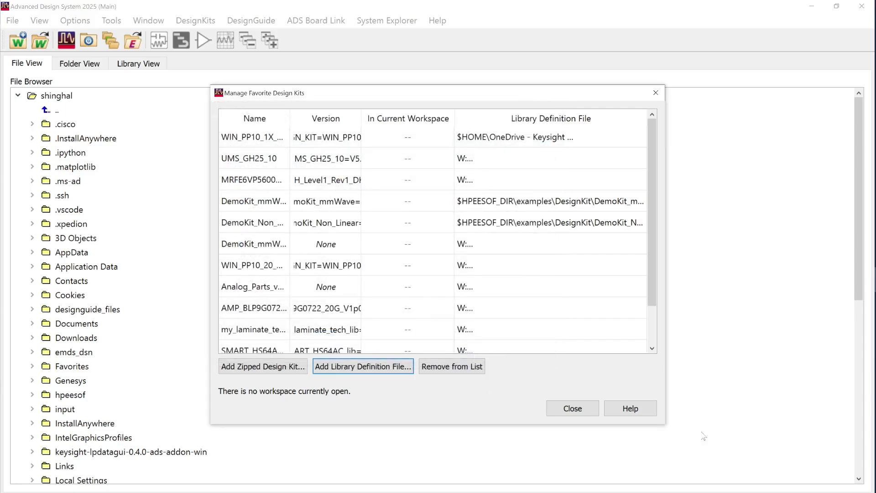
- Enlarge the Manage Favorite Design Kits window and widen its Version column to examine the listed kit versions
drag(665, 427, 747, 485)
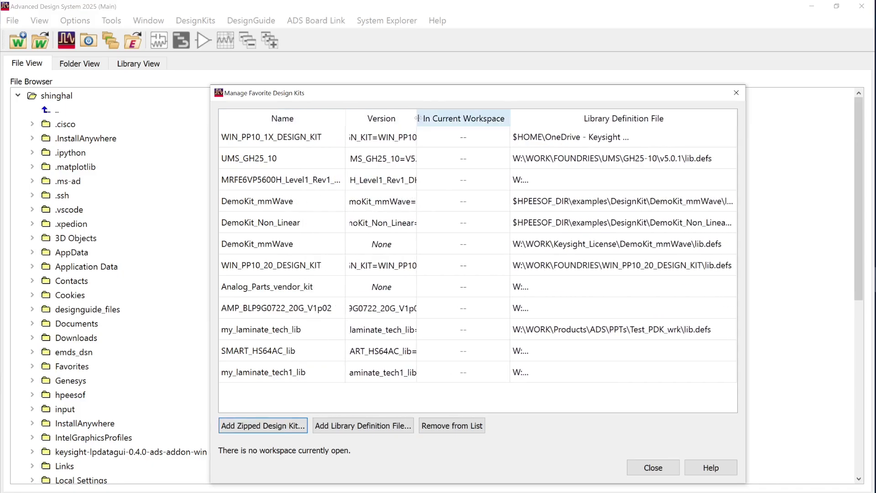
drag(417, 118, 487, 114)
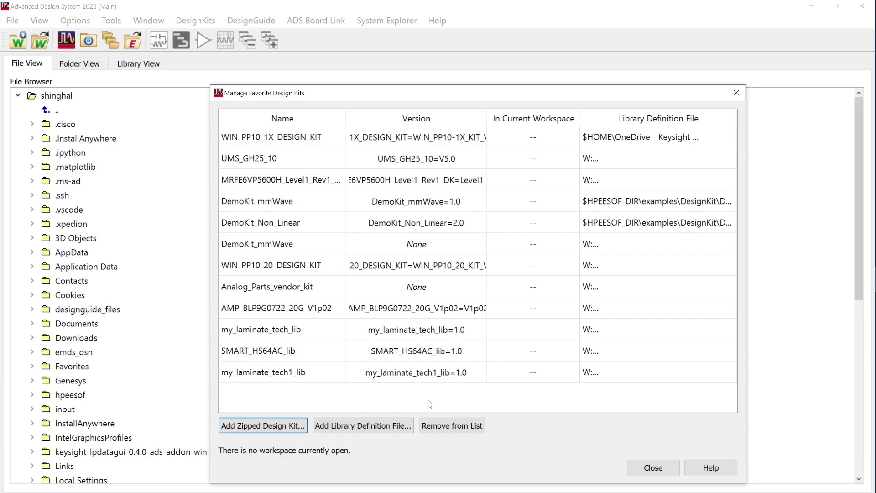
- Close the favorite design kits window and start a new workspace with W:\WORK\Products\ADS as its parent folder
click(648, 470)
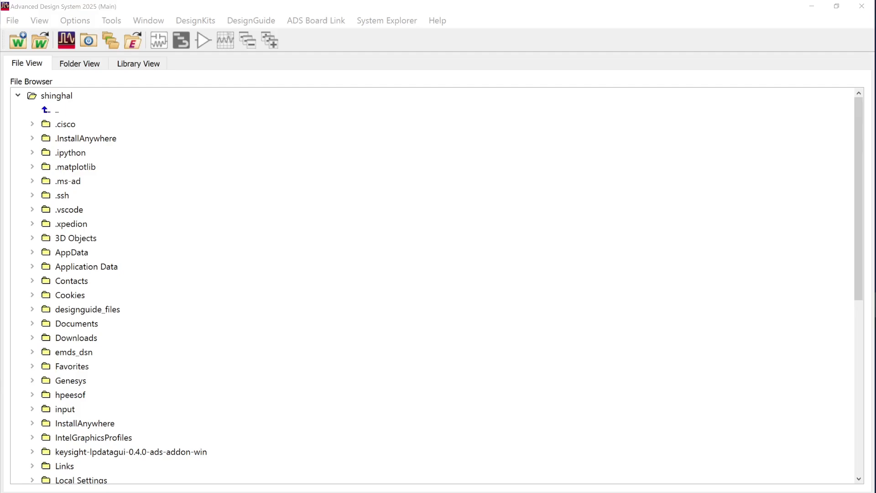
click(12, 21)
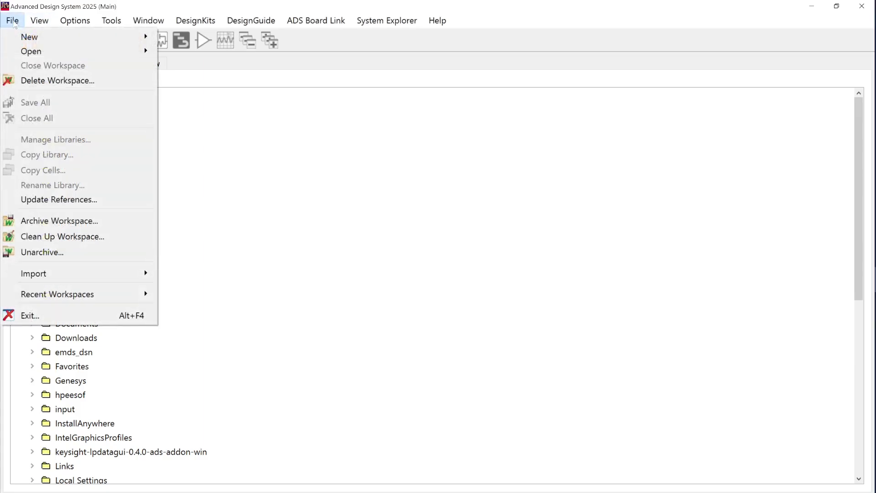
mouse_move(29, 38)
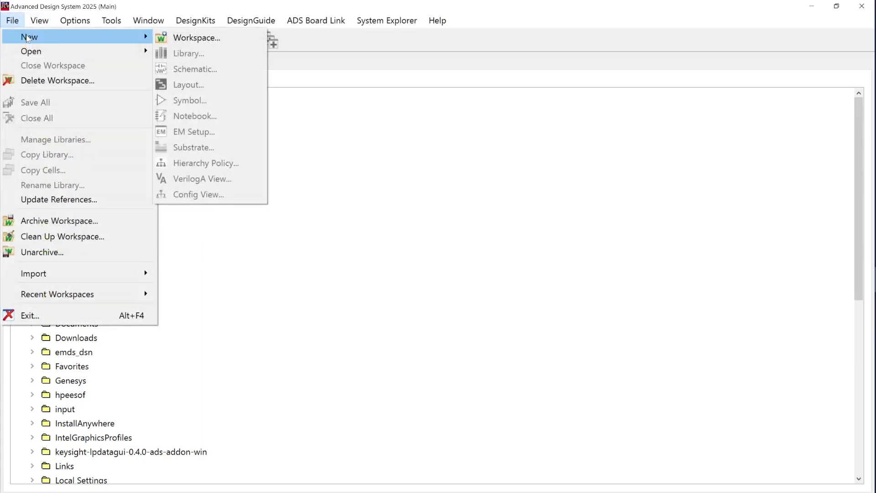
click(201, 38)
click(479, 196)
click(638, 193)
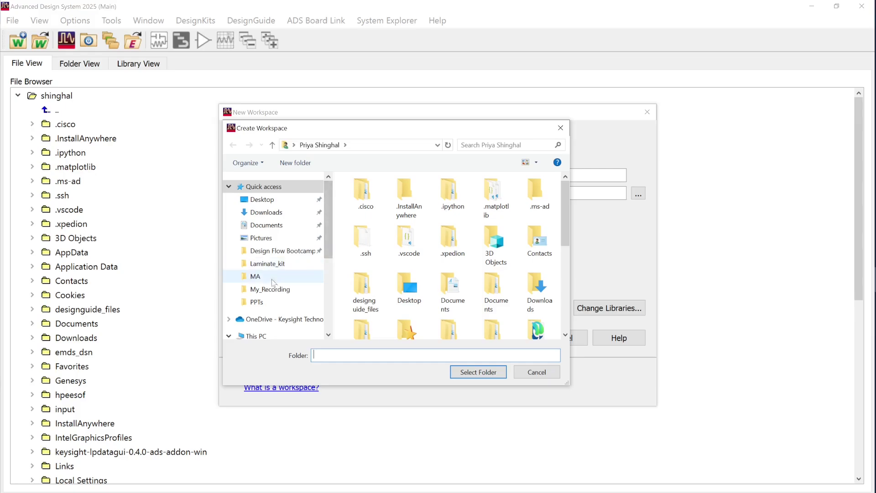
click(267, 264)
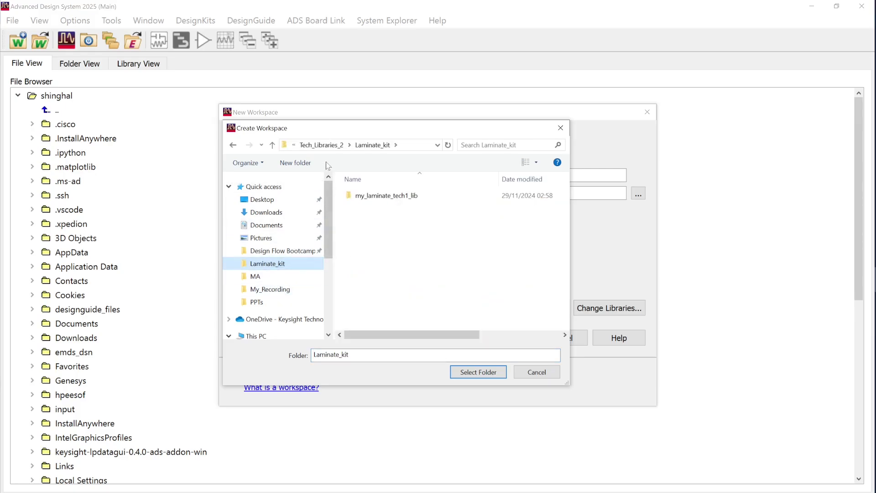
click(325, 145)
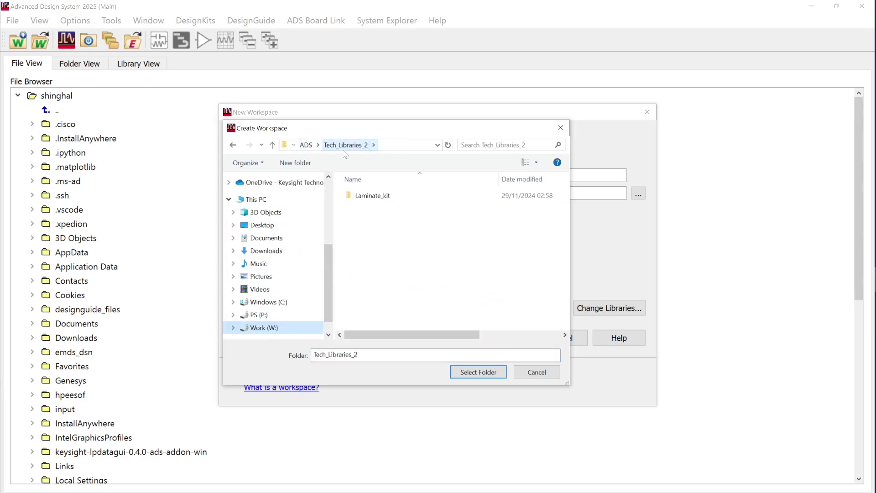
click(306, 144)
scroll(413, 282, down, 2)
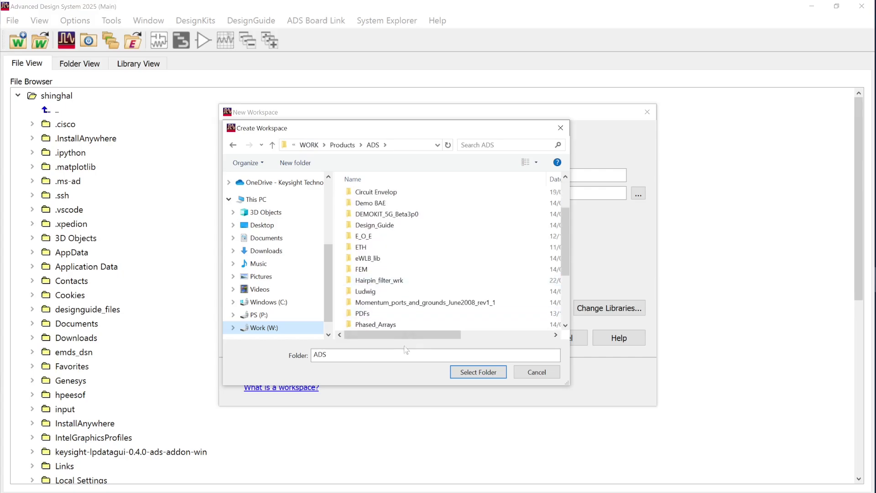
click(465, 372)
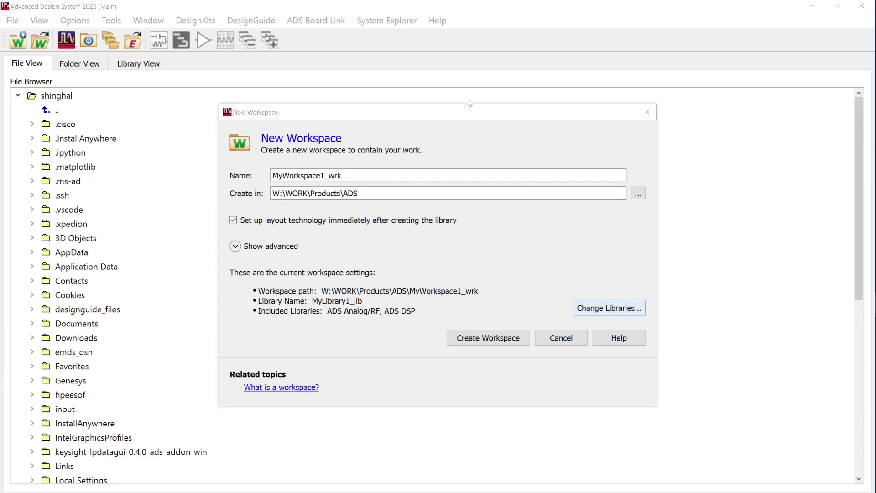
- Create MyWorkspace1_wrk with my_laminate_tech1_lib included, using that library's 0.001 micron layout technology for MyLibrary1_lib
drag(470, 115, 367, 67)
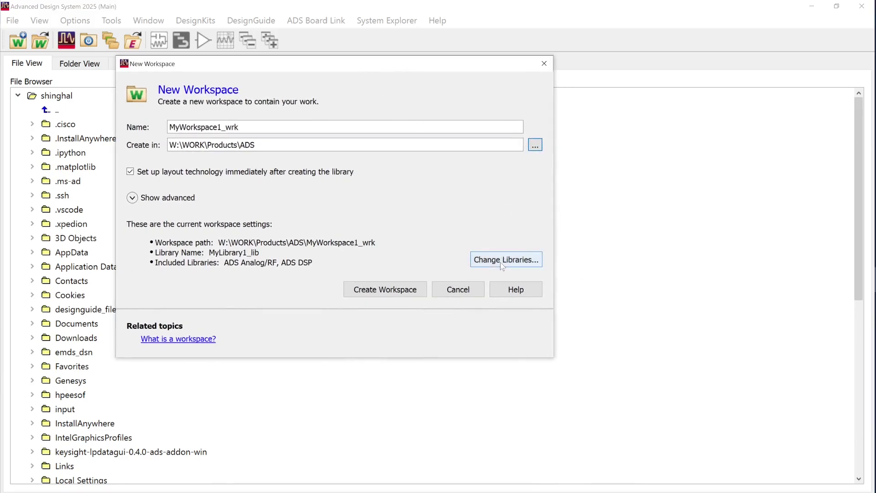
click(503, 260)
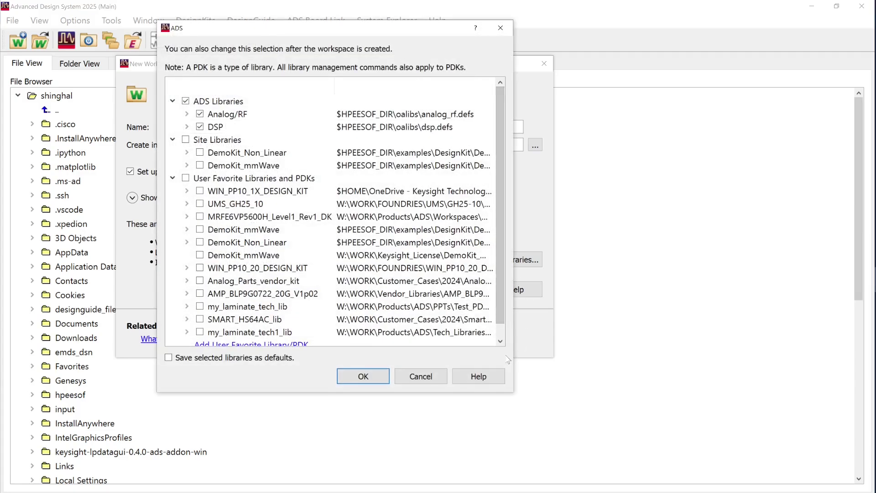
drag(513, 392, 643, 436)
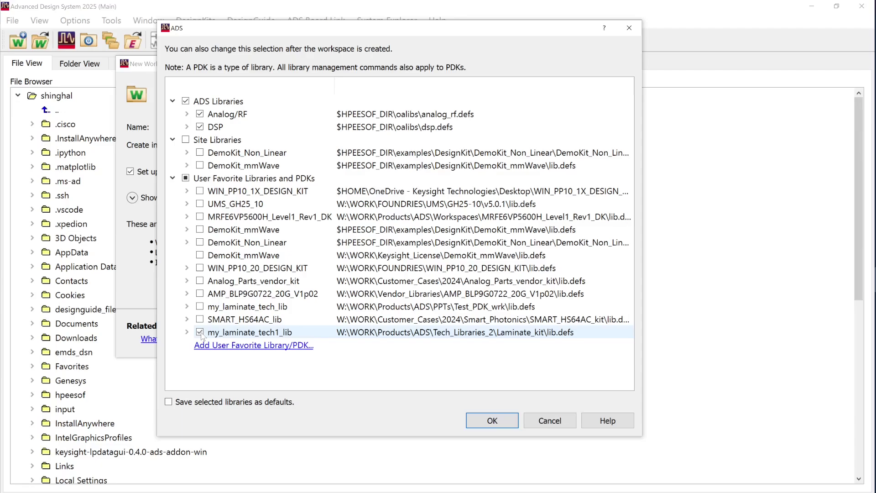
click(484, 421)
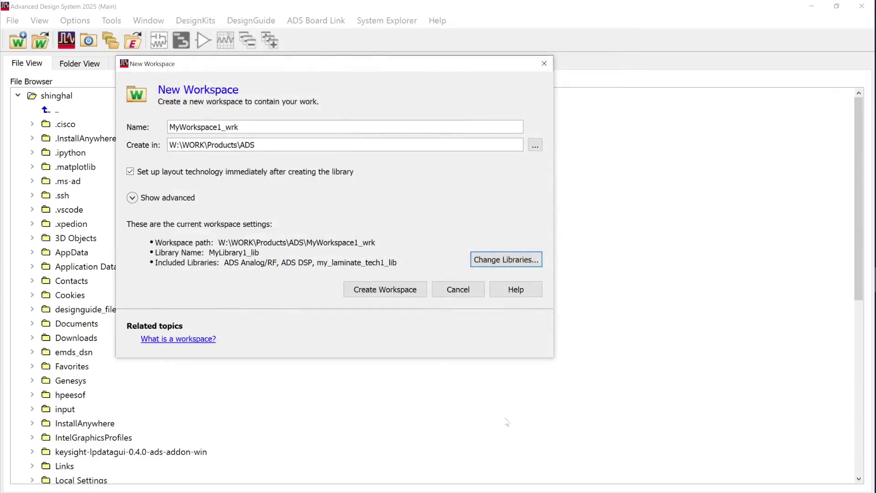
click(395, 292)
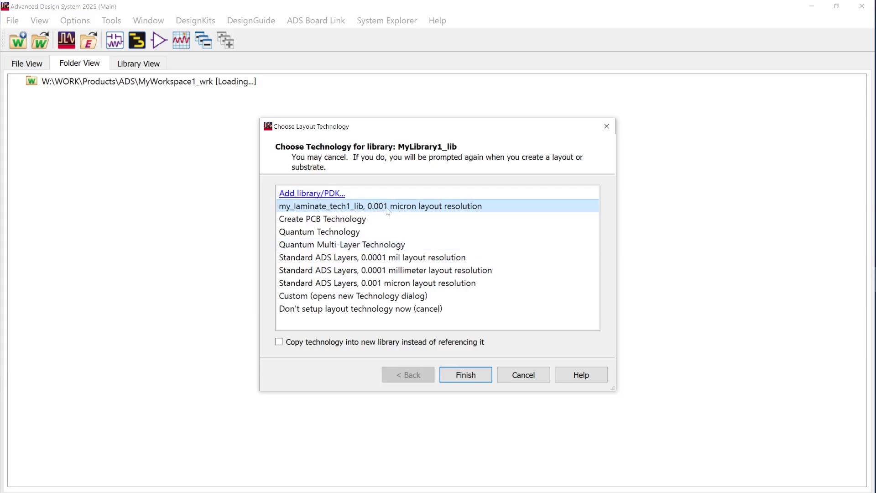
click(470, 377)
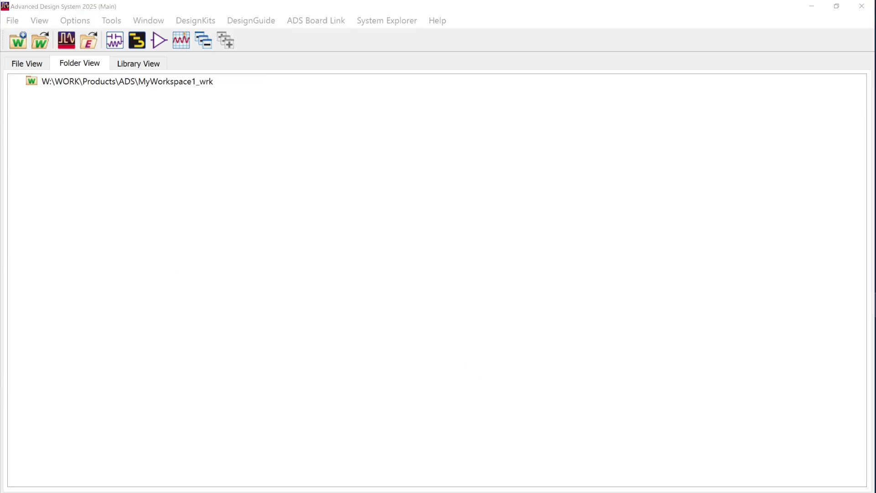
- Create a new layout in MyLibrary1_lib of the workspace, keeping the cell name cell_1
click(124, 81)
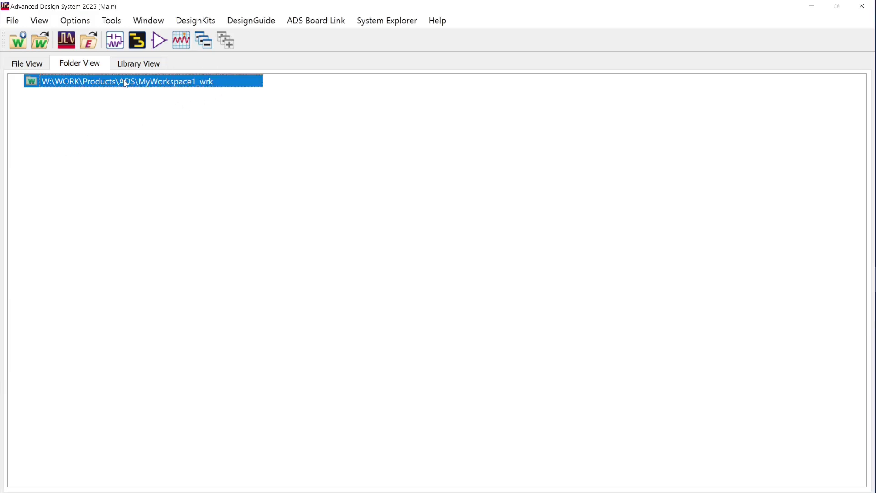
right_click(125, 84)
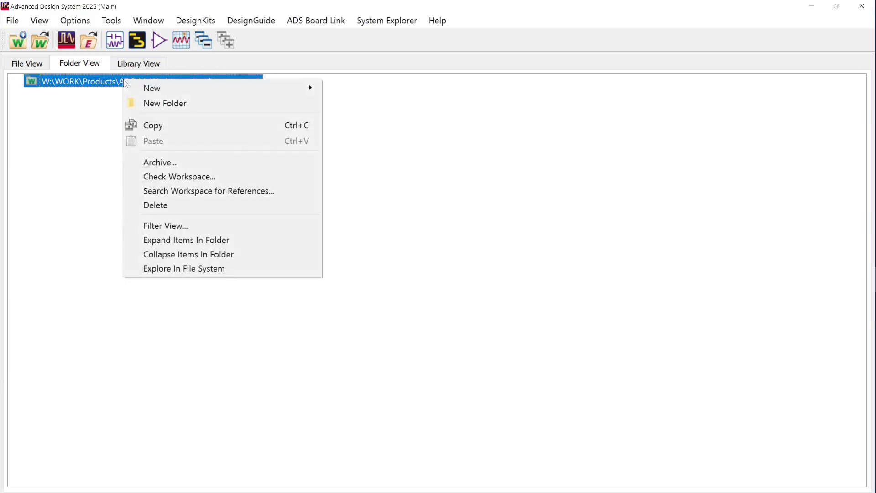
mouse_move(141, 94)
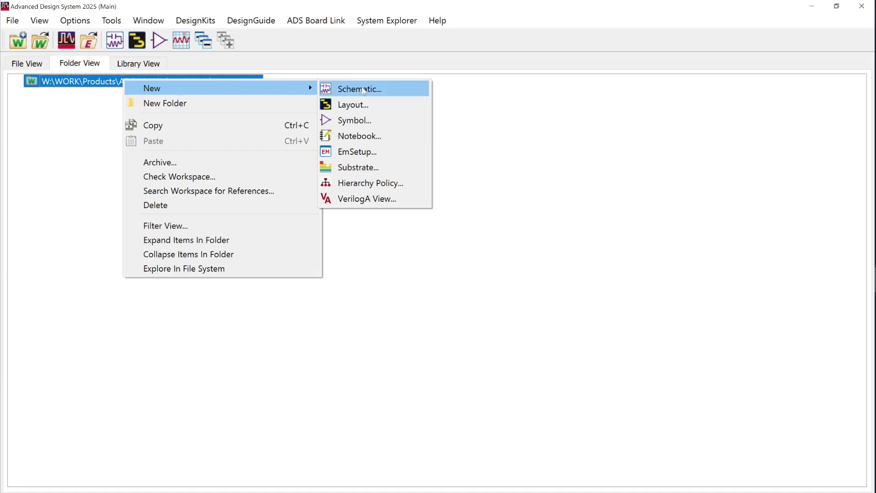
click(365, 107)
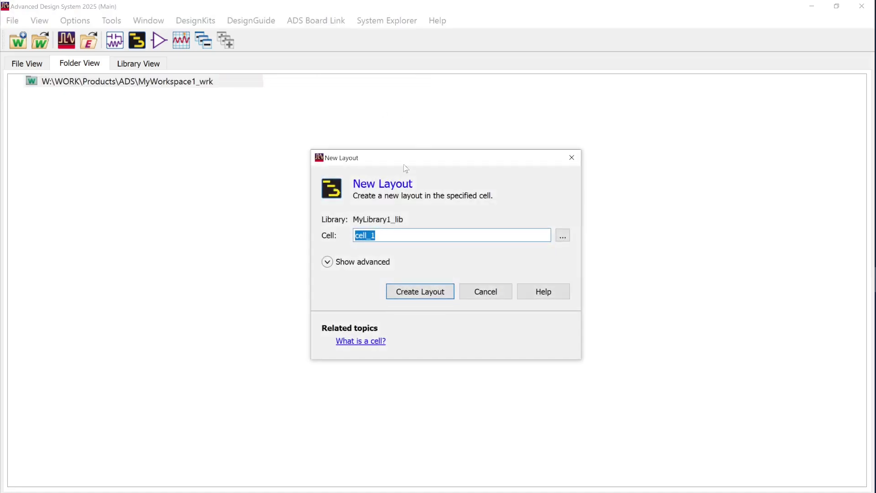
click(408, 295)
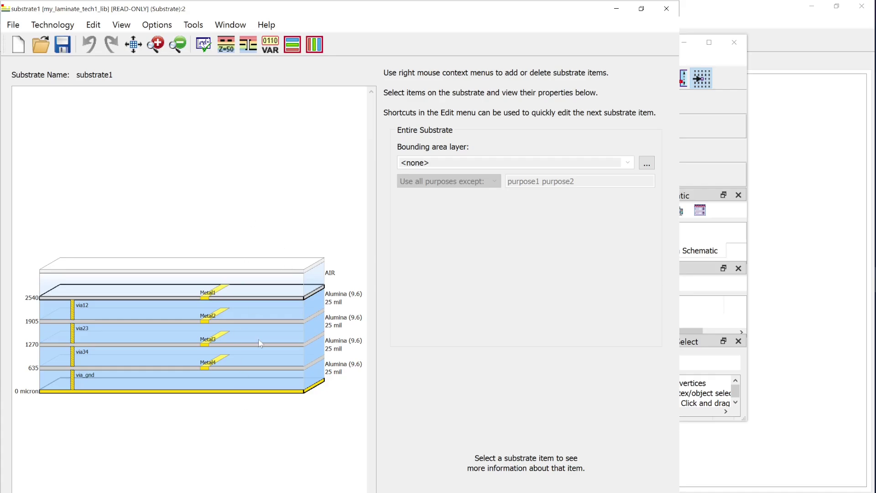
- Examine the layer stack of substrate1 from my_laminate_tech1_lib, and close the substrate and cell_1 layout windows
mouse_move(259, 341)
click(666, 10)
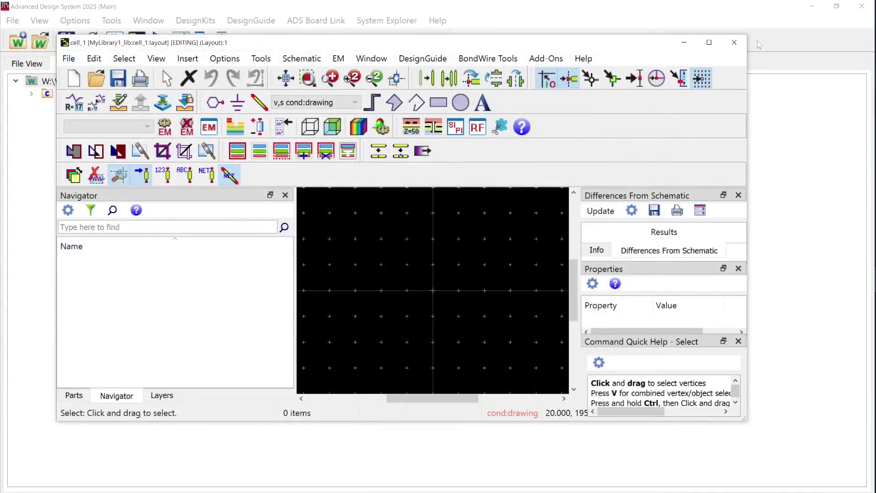
click(734, 42)
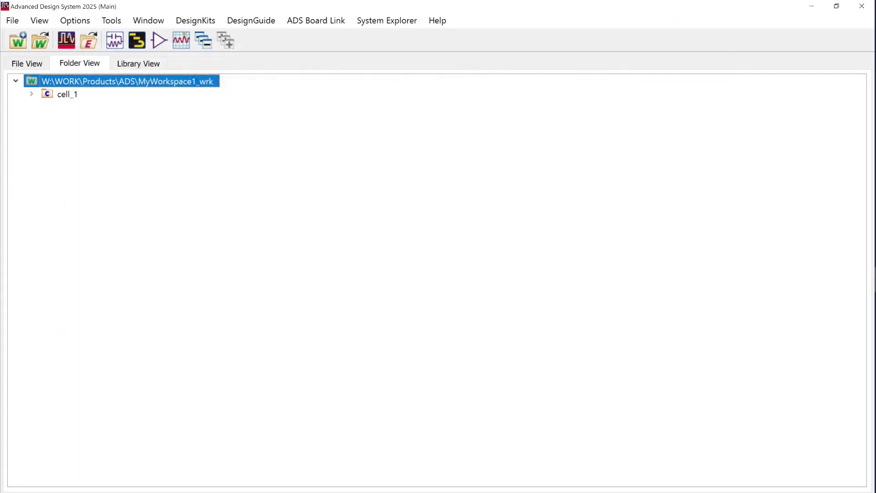